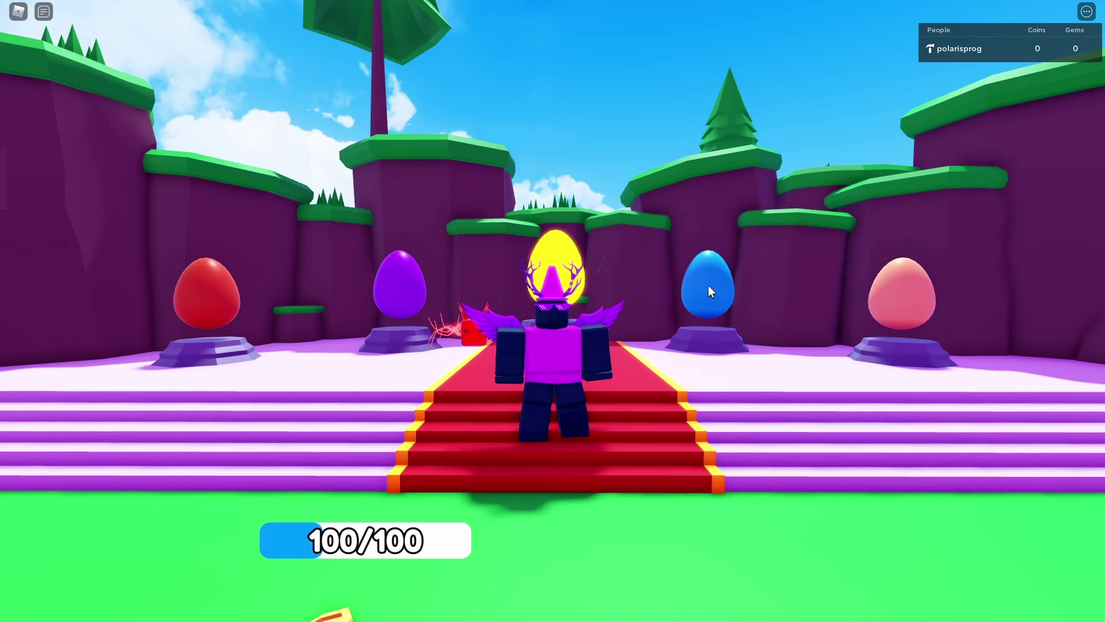
Walk the character around the egg stands and coin piles to examine the map, the drops' health bars and the following pet
key("s")
right_click_drag(710, 292, 710, 293)
key("w")
key("s")
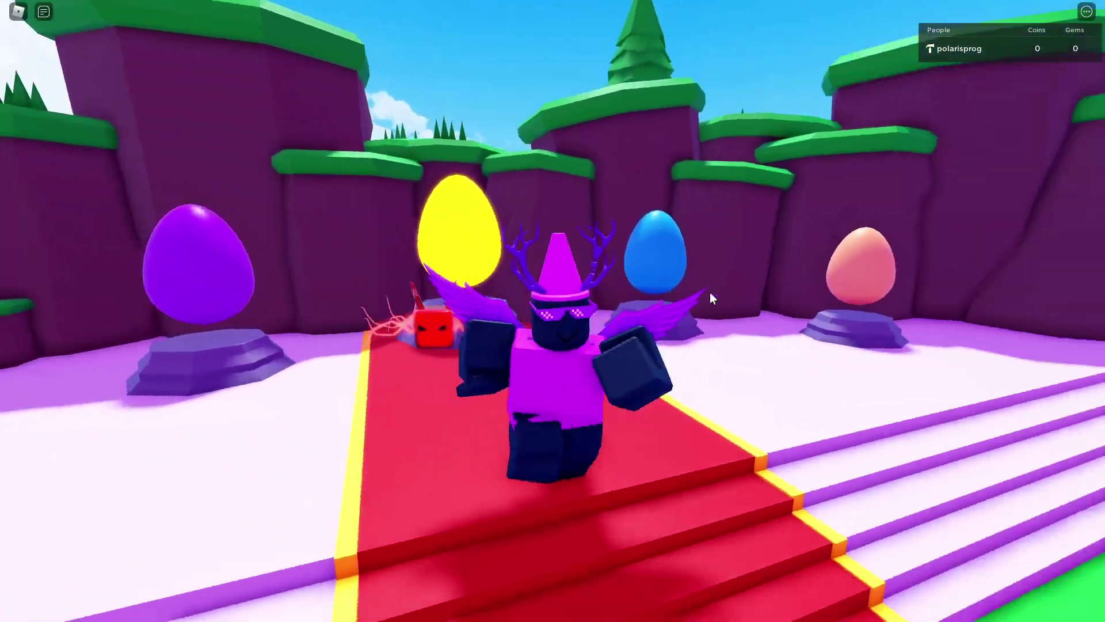
key("d")
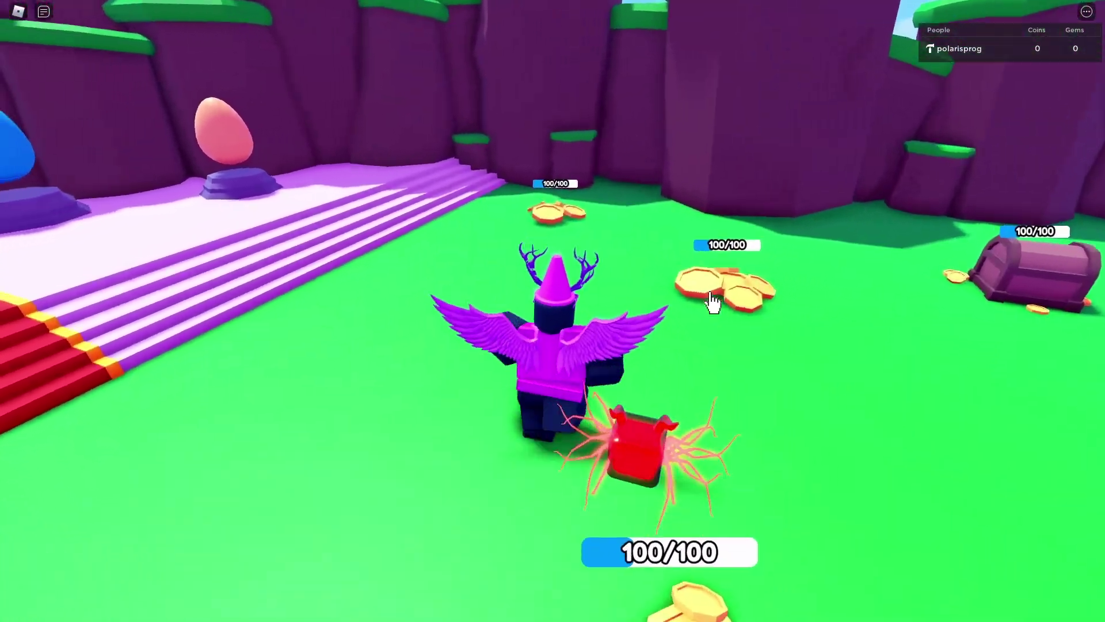
key("w")
scroll(710, 293, "up", 1)
key("d")
right_click_drag(709, 292, 706, 291)
scroll(706, 291, "down", 1)
key("w")
scroll(705, 291, "up", 1)
key("s")
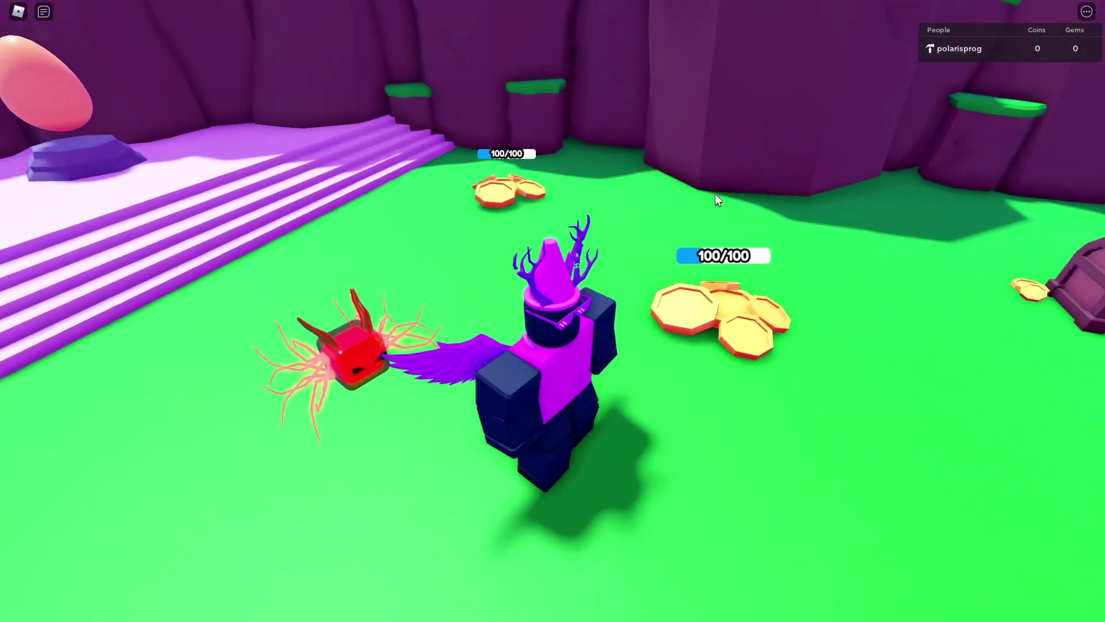
key("w")
key("a")
key("d")
key("s")
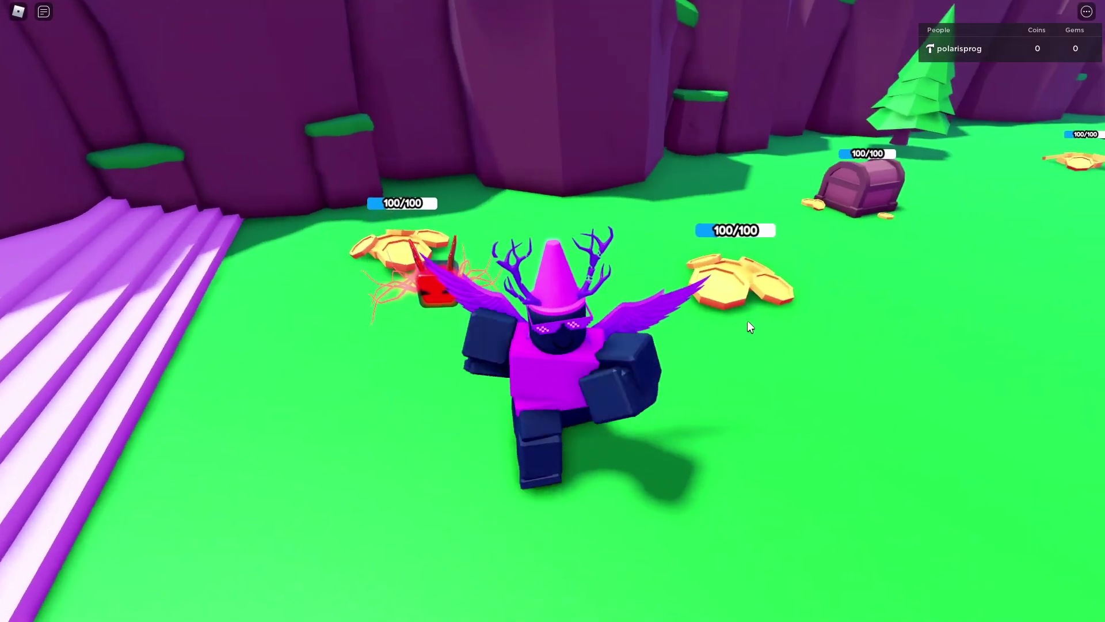
key("w")
left_click(652, 289)
key("s")
right_click_drag(745, 308, 745, 308)
scroll(745, 308, "down", 1)
scroll(745, 308, "up", 2)
key("a")
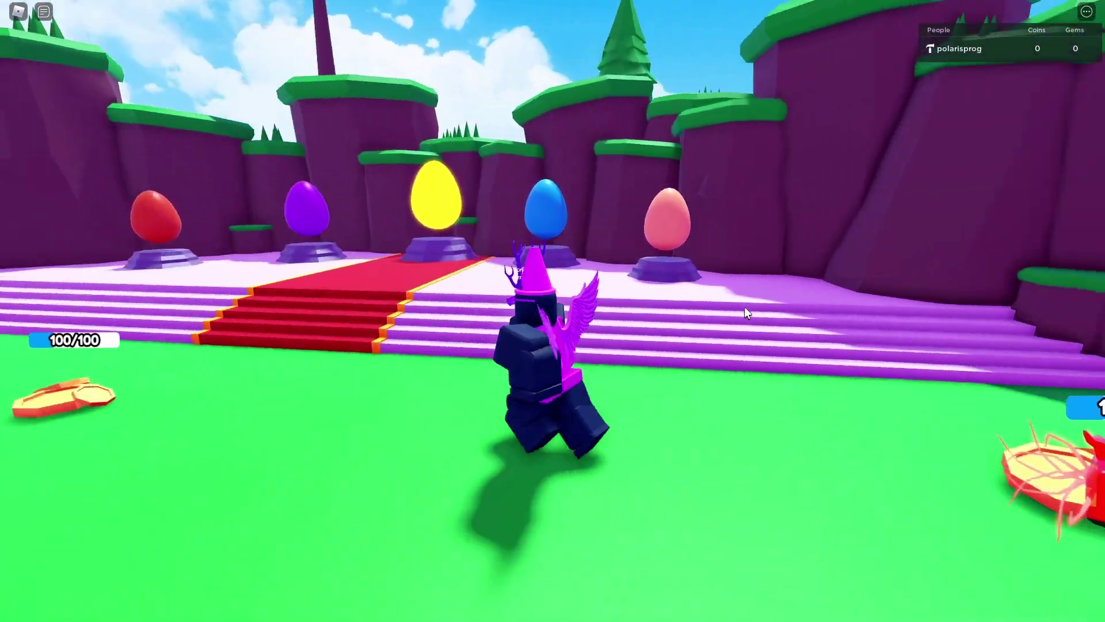
key("s")
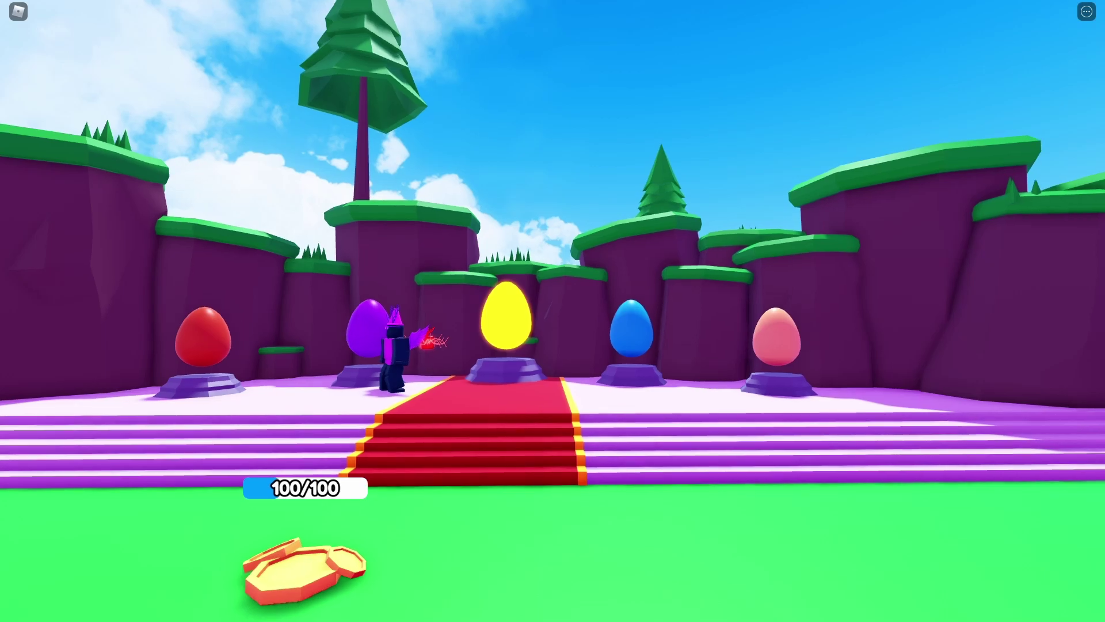
Fly the free camera over the map to survey the egg area, the coin drops and the snowy zone
key("d")
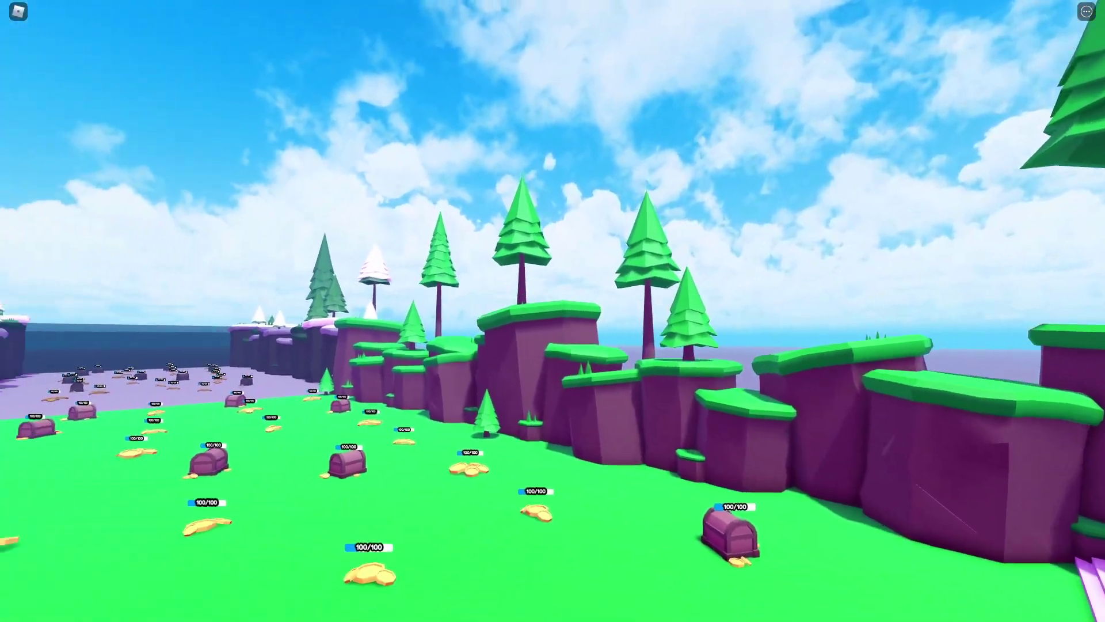
key("s")
key("w")
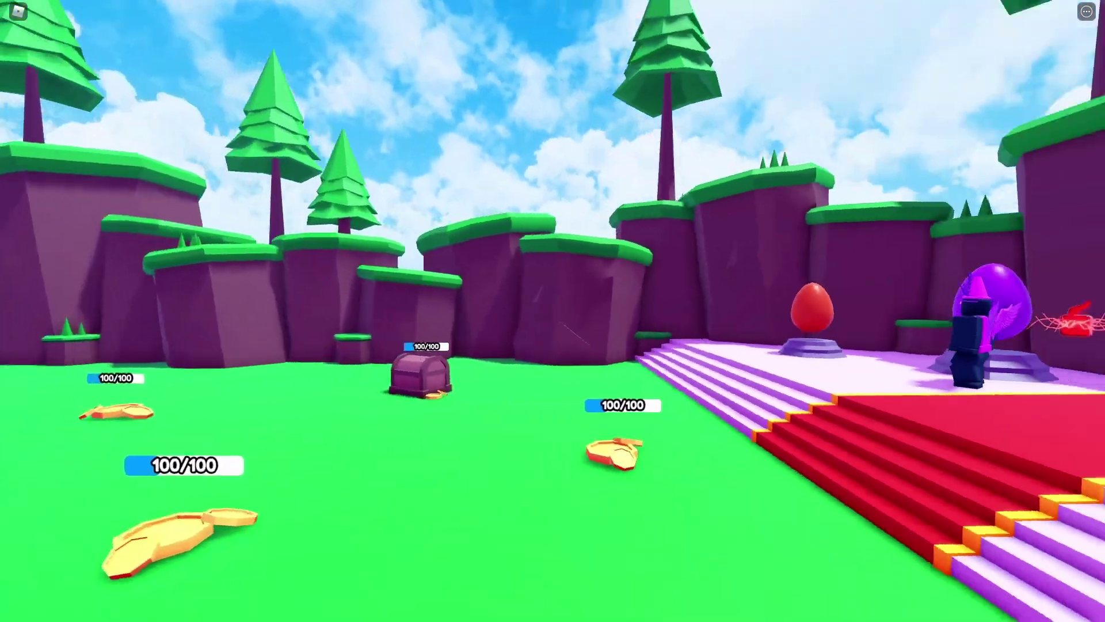
key("s")
key("w")
key("Left")
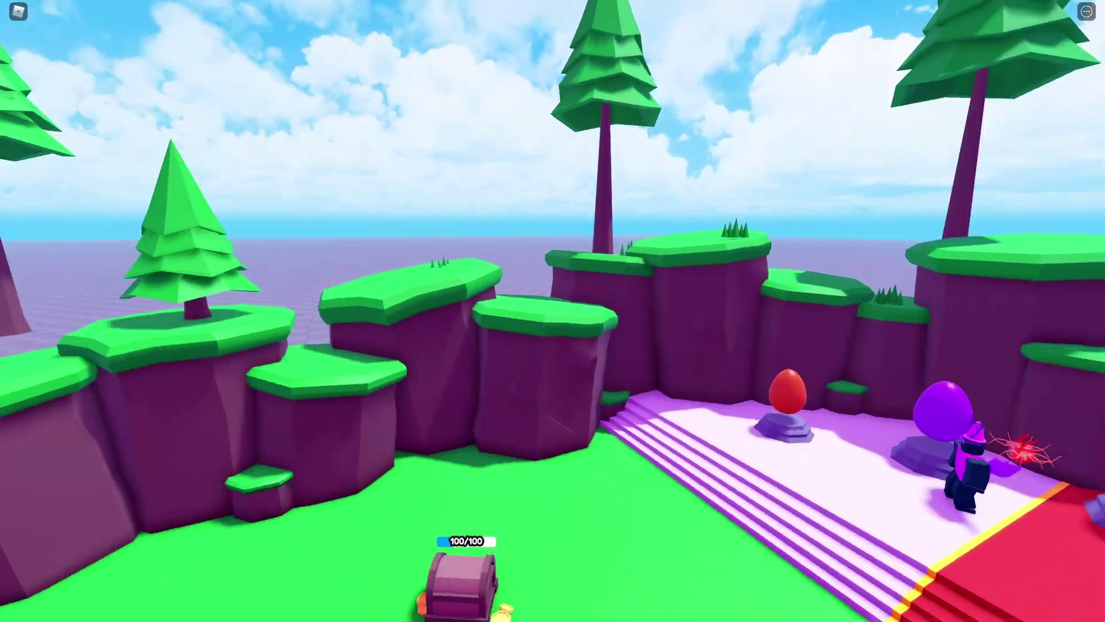
key("w")
key("w")
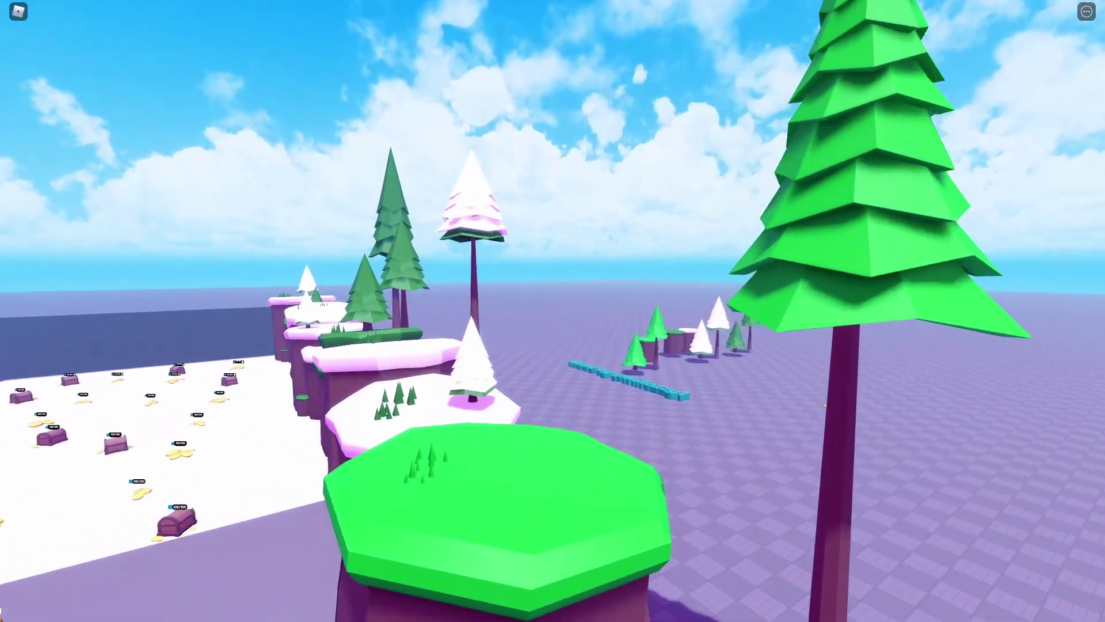
key("Left")
key("s")
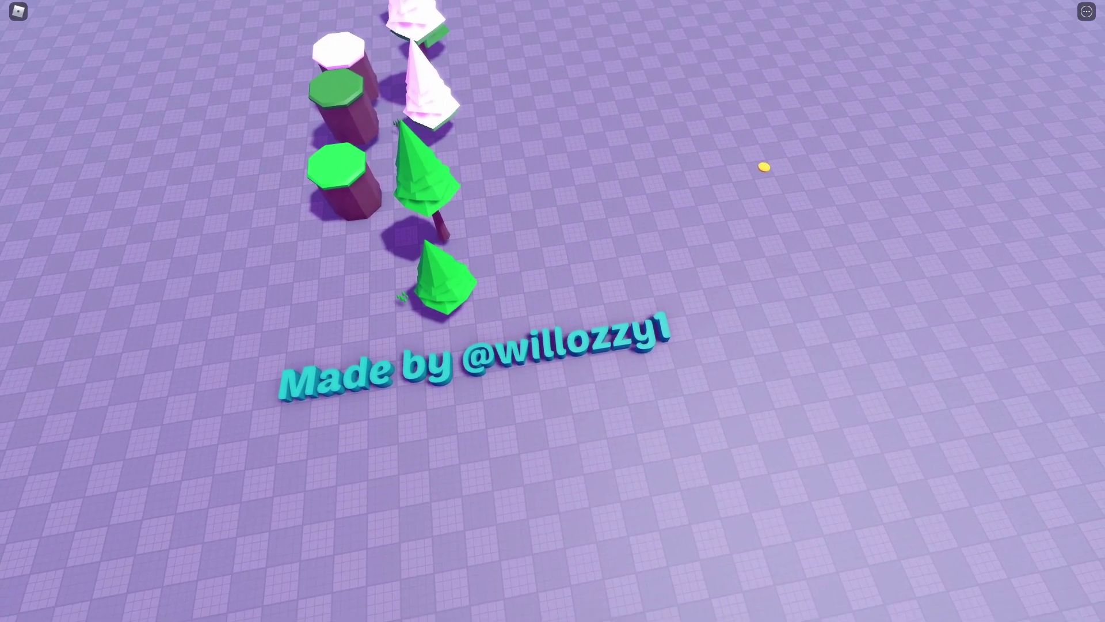
key("Right")
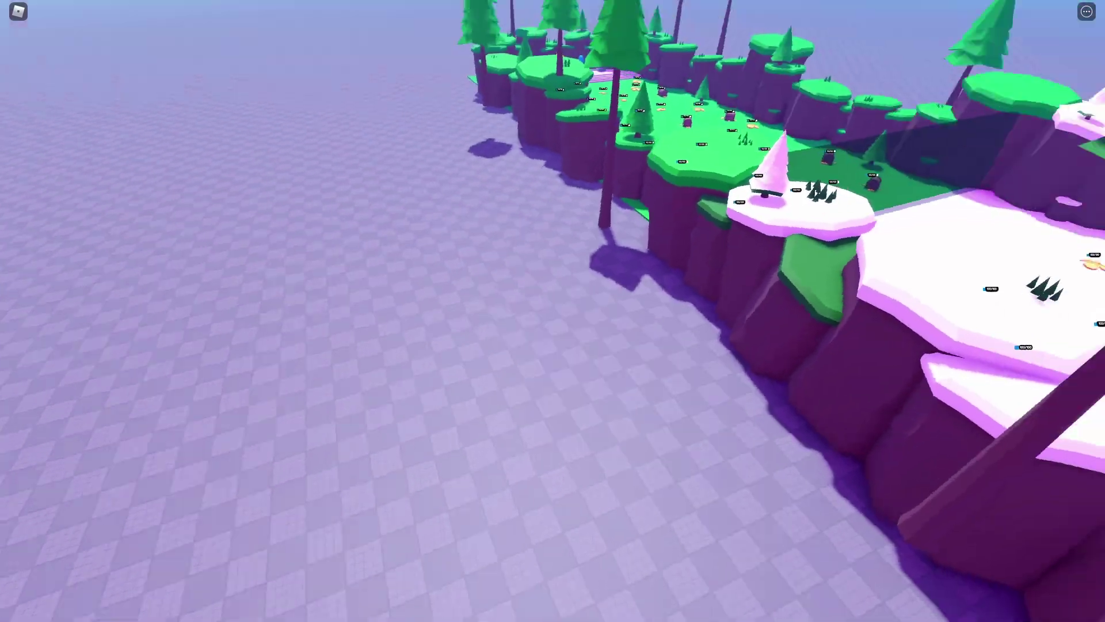
key("w")
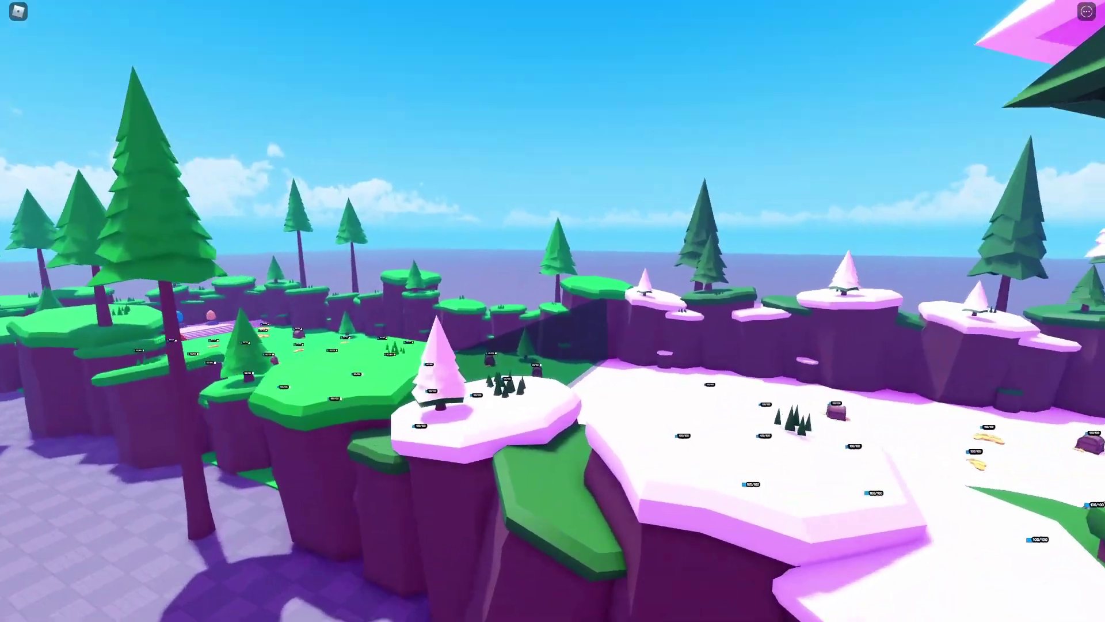
key("w")
key("q")
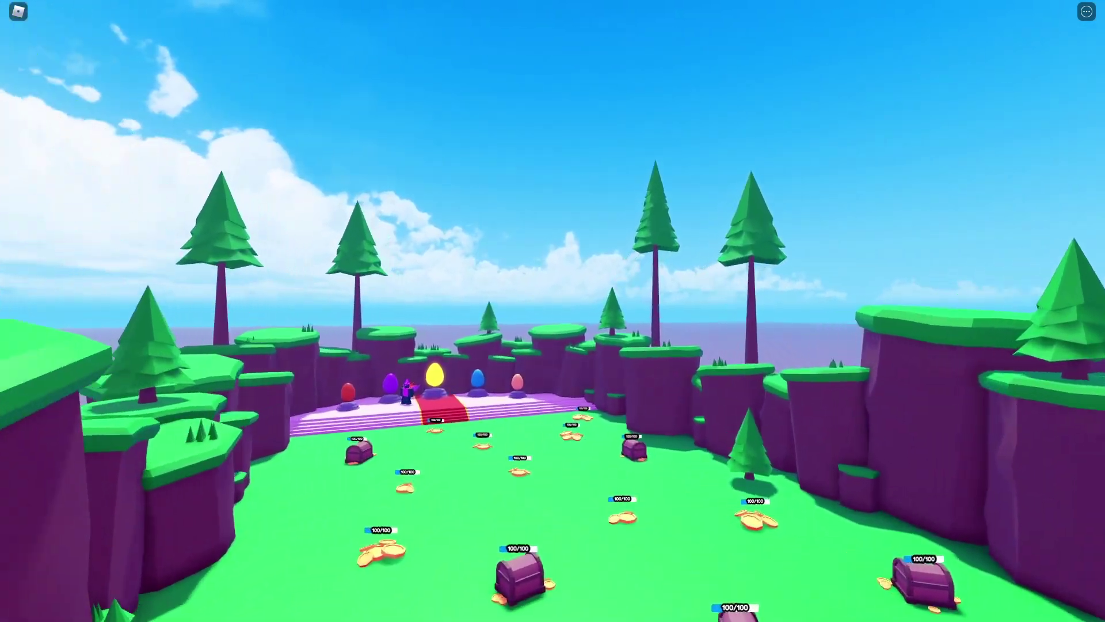
key("s")
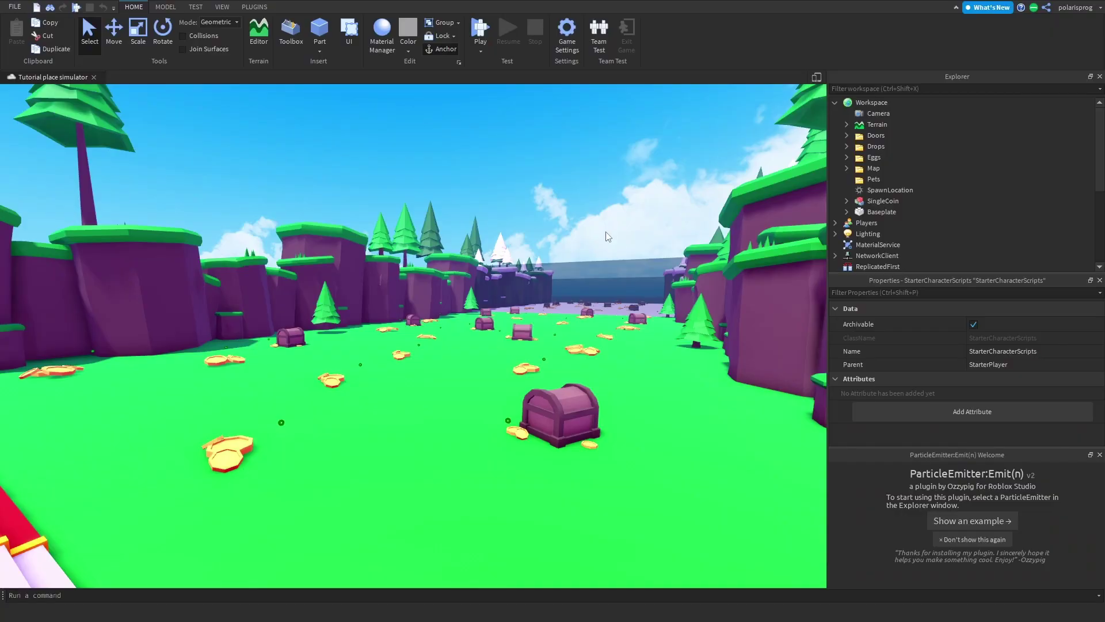
In Roblox Studio, select a CoinPile2 model on the grass and insert a BillboardGui into it
key("w")
right_click_drag(622, 237, 482, 298)
key("s")
key("d")
key("w")
left_click(554, 401)
key("f")
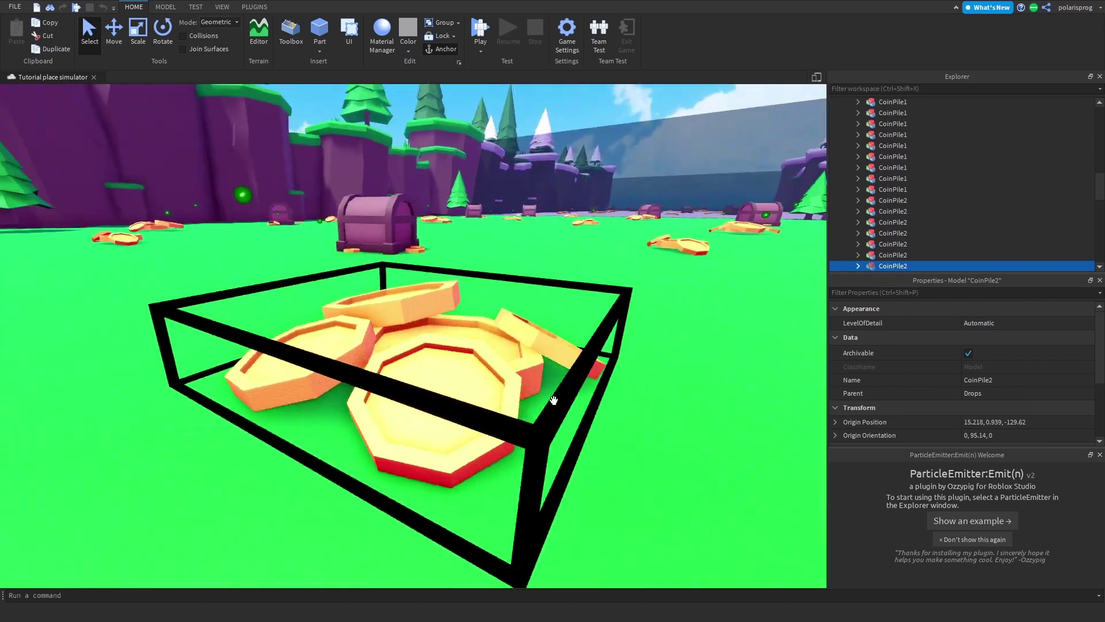
scroll(913, 249, "down", 4)
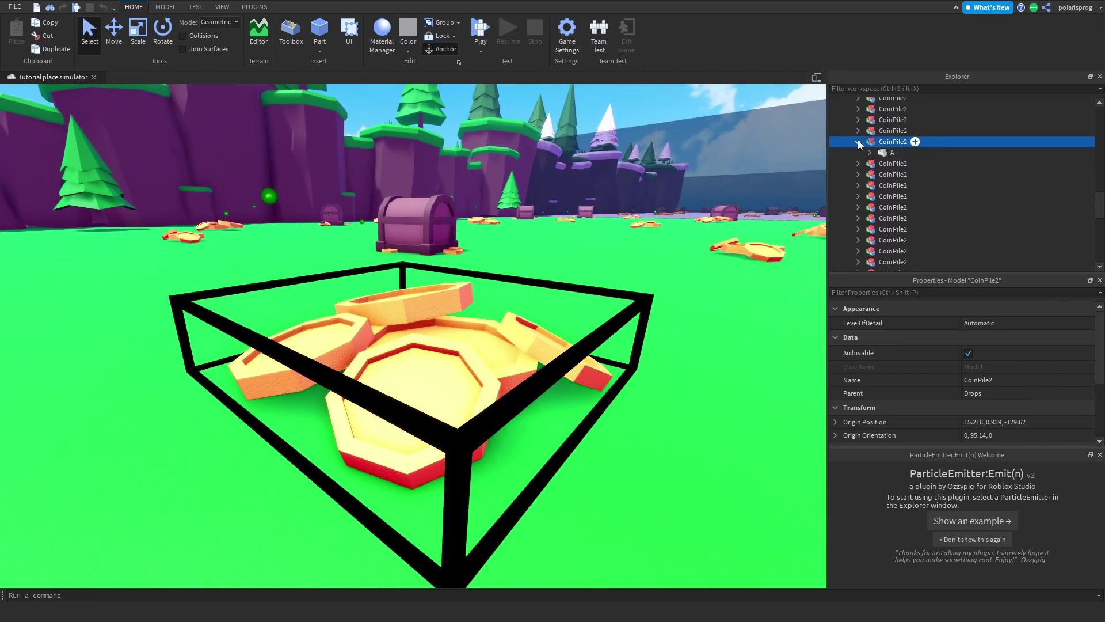
left_click(915, 142)
type("billboard")
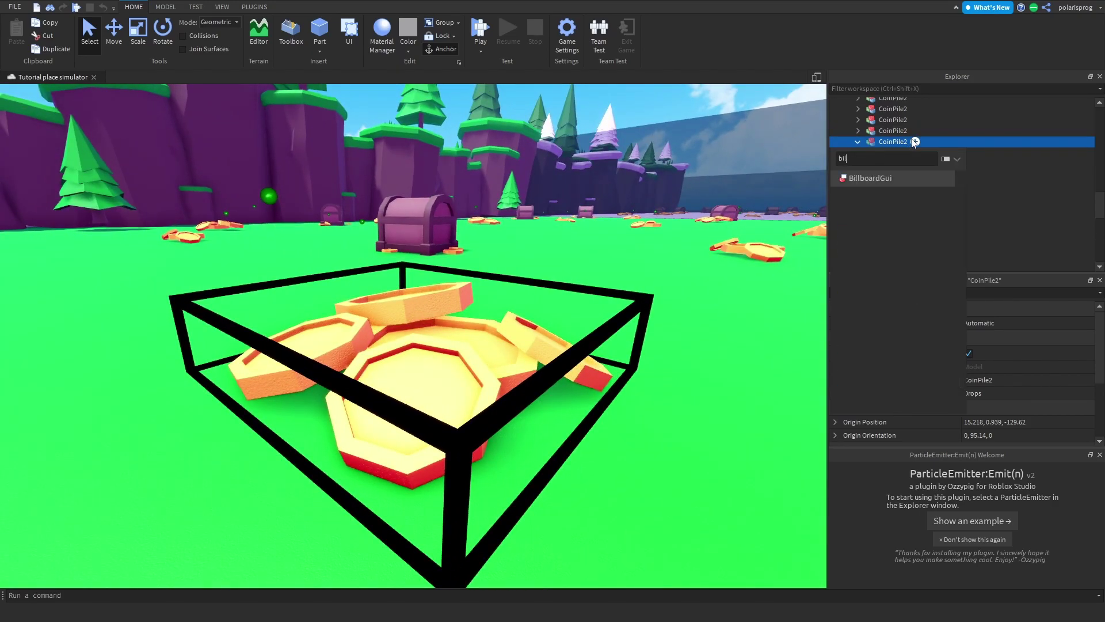
key("Return")
Set the BillboardGui's Size to {5, 0},{5, 0}
left_click(898, 292)
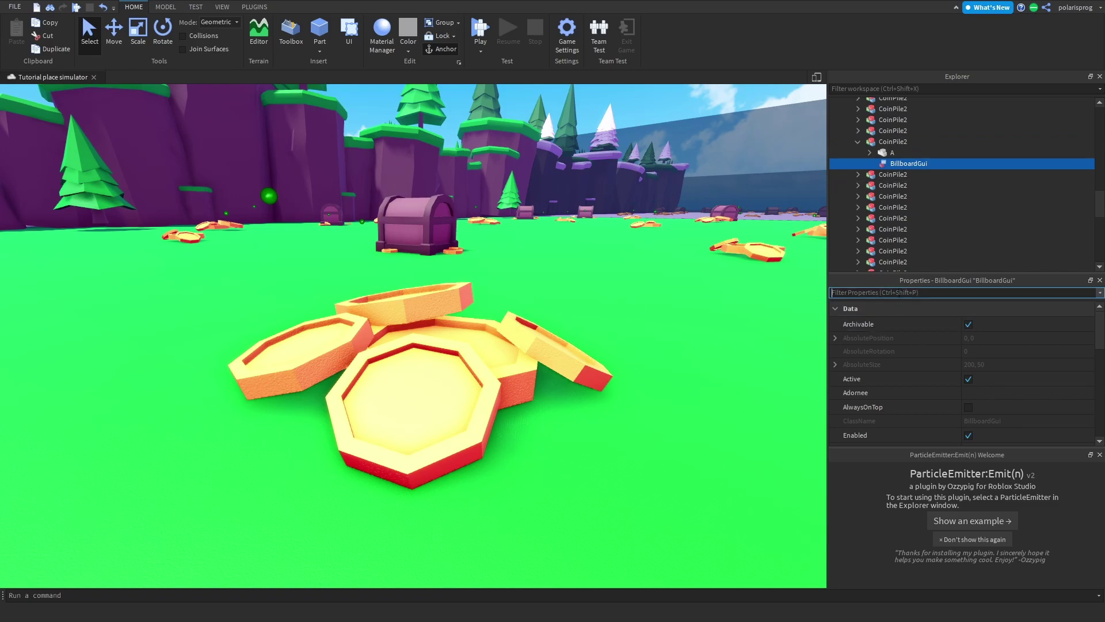
type("size")
left_click(979, 336)
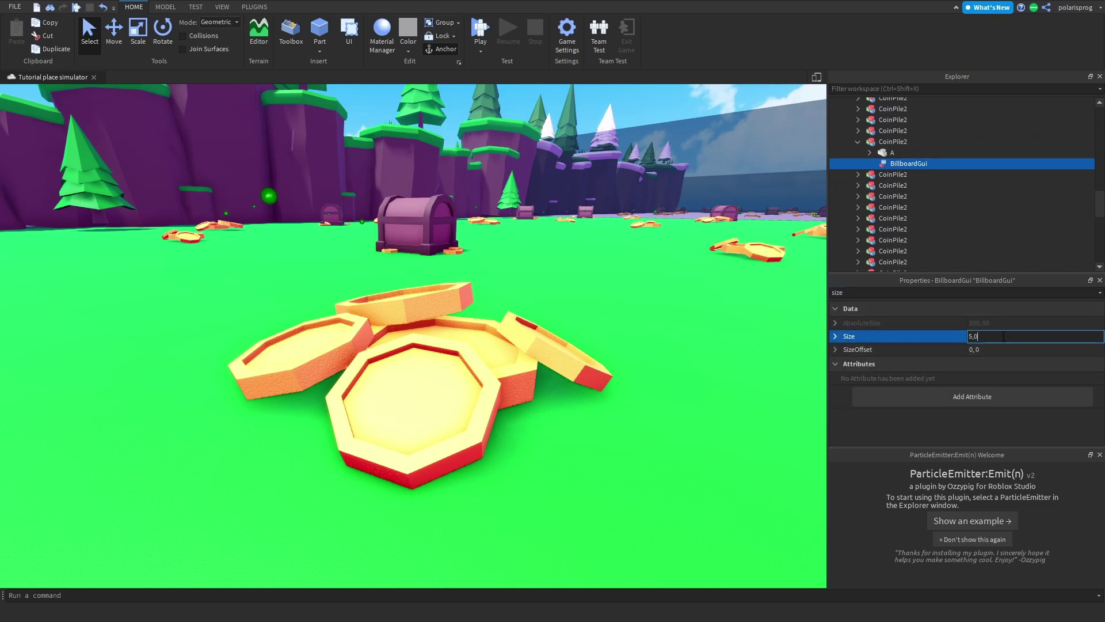
type("5, 0},{5, 0")
key("Return")
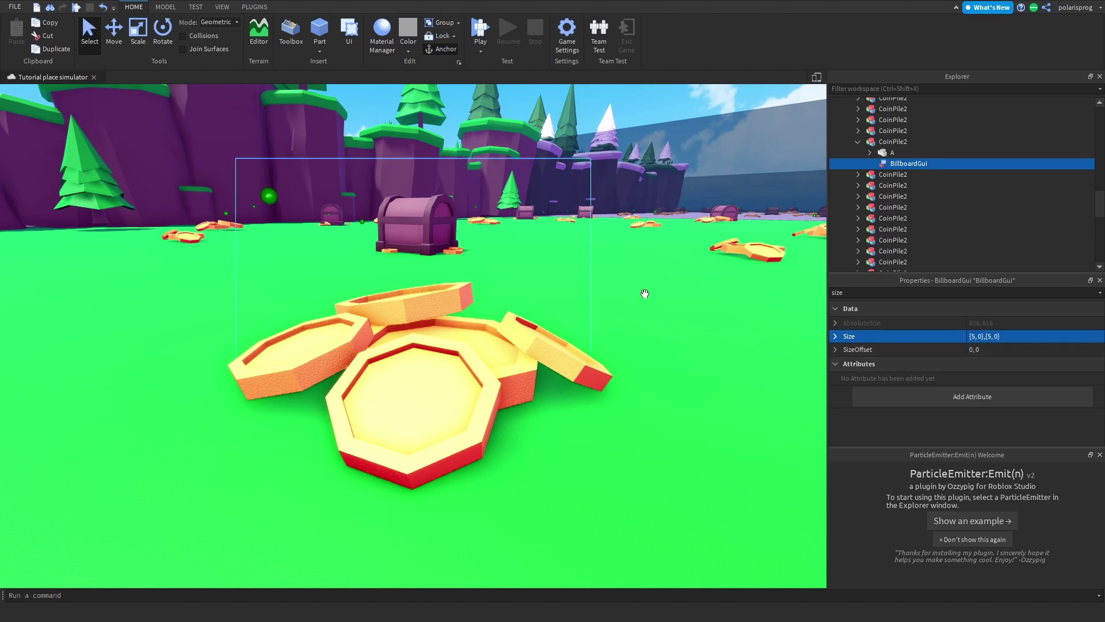
Rename the coin pile's BillboardGui to Health
right_click_drag(645, 293, 552, 299)
left_click(935, 164)
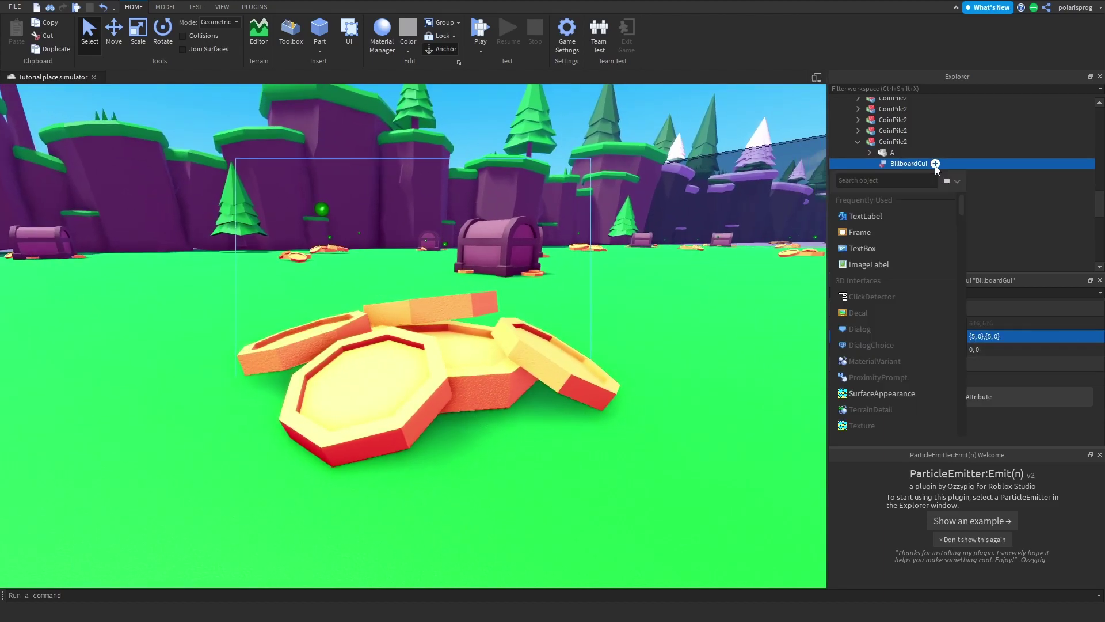
left_click(909, 163)
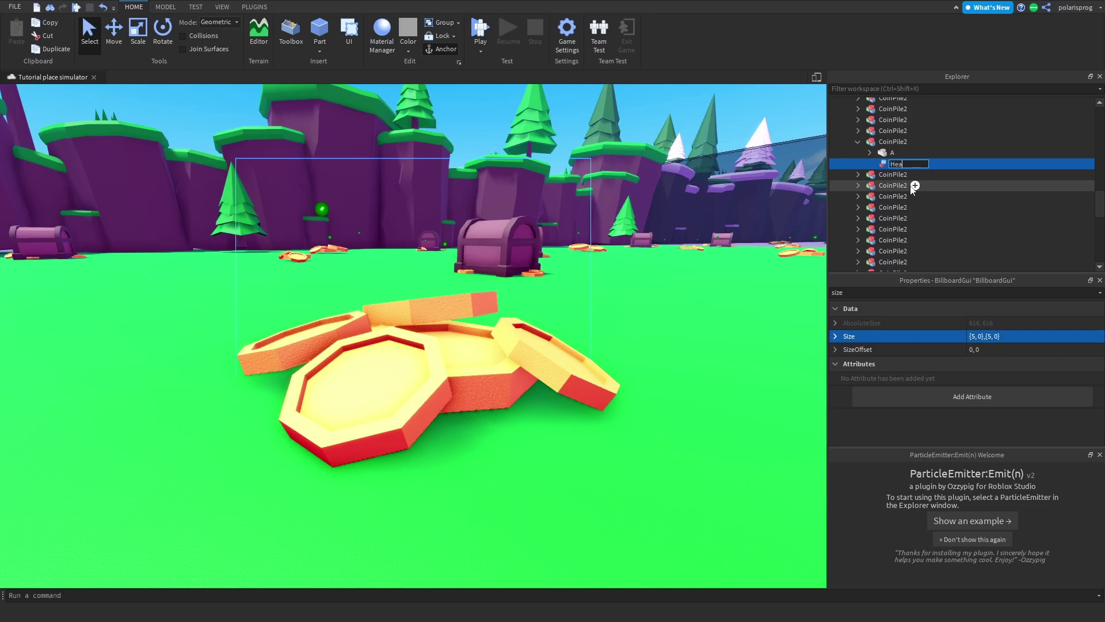
double_click(896, 164)
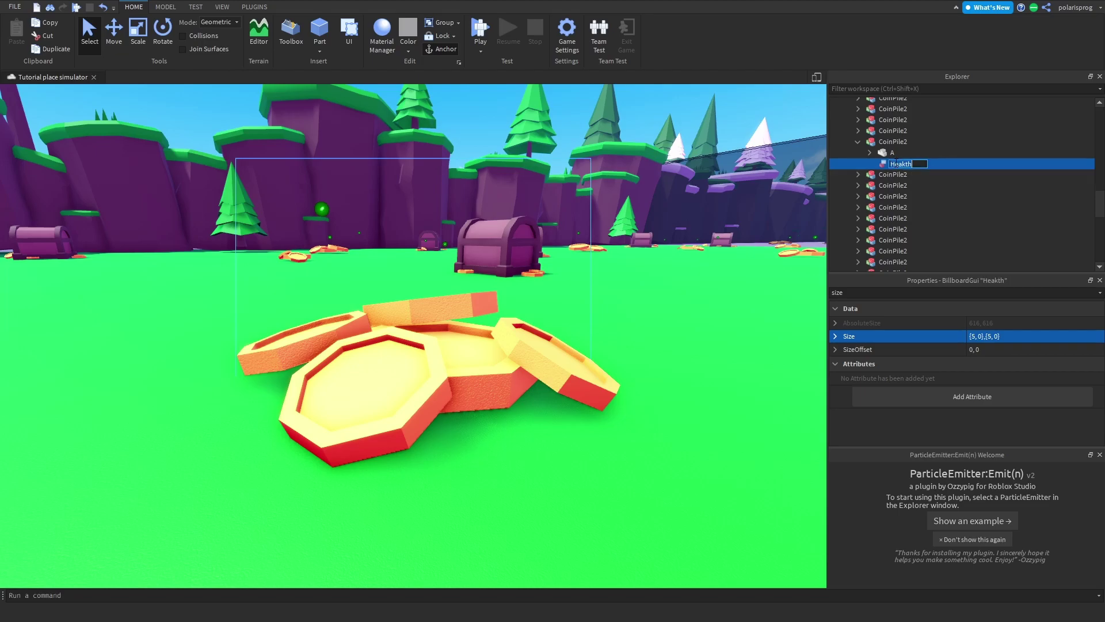
type("Health")
key("Return")
key("alt+Tab")
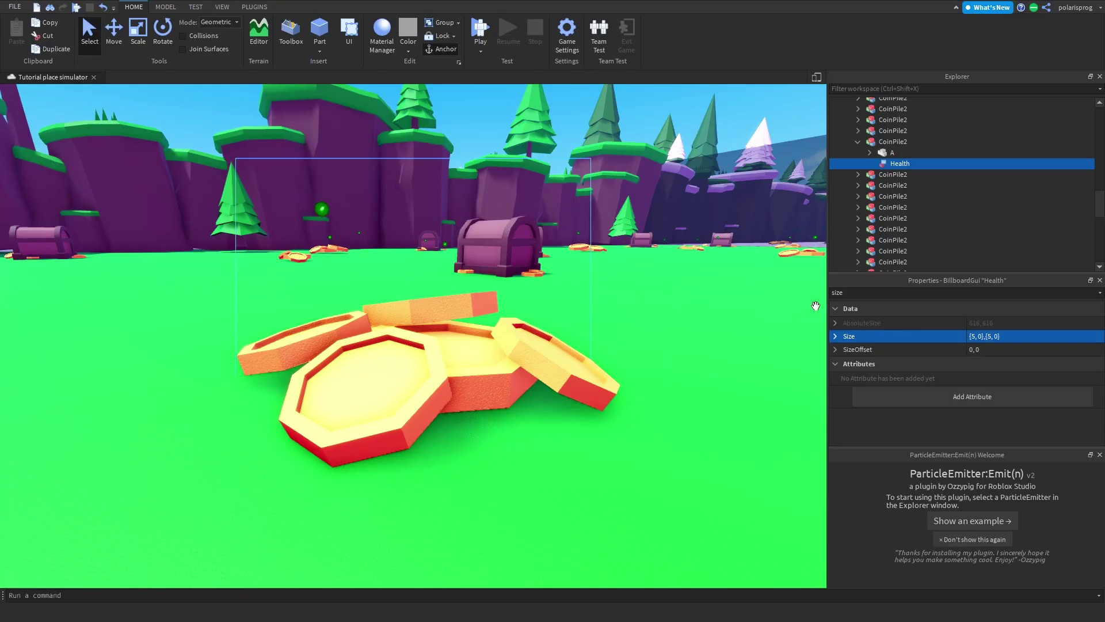
Add a Frame inside the Health BillboardGui and name it Background
left_click(918, 164)
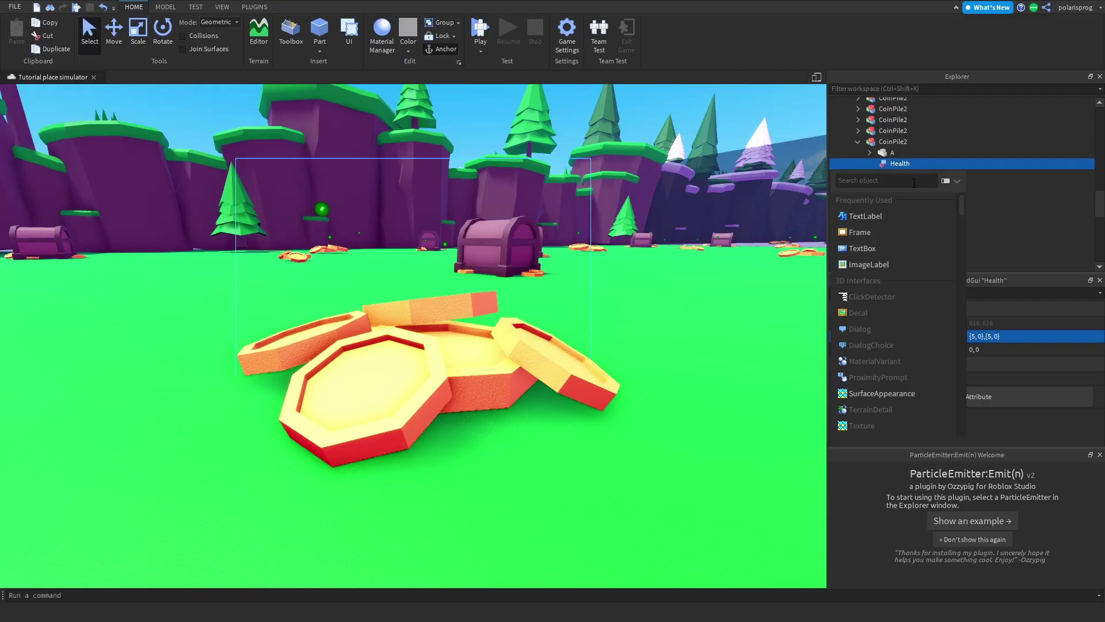
left_click(872, 231)
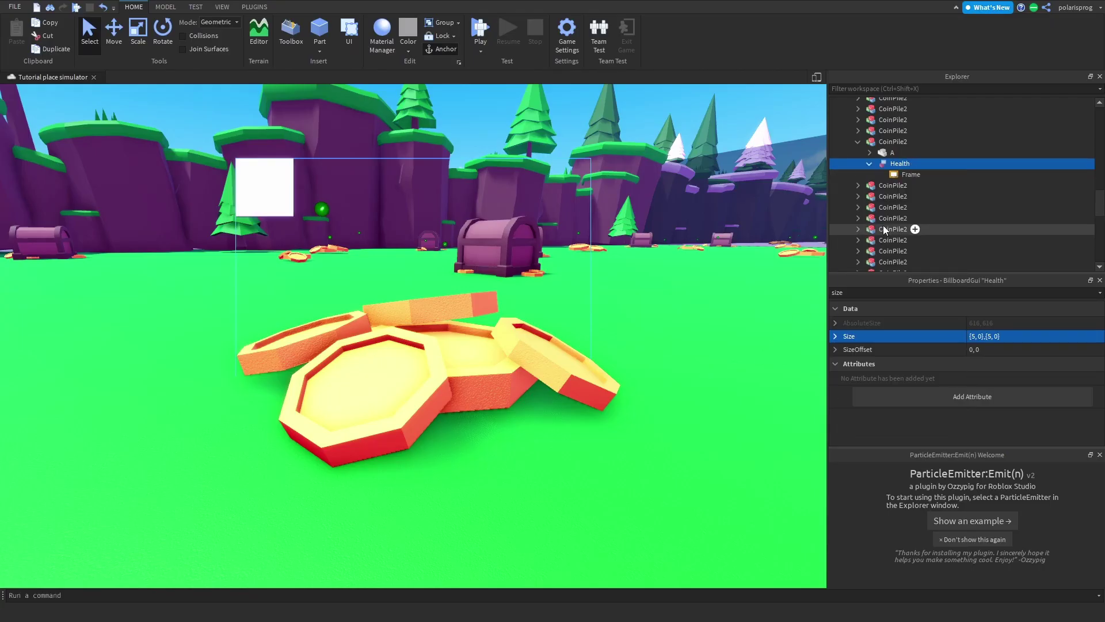
double_click(910, 178)
type("Background")
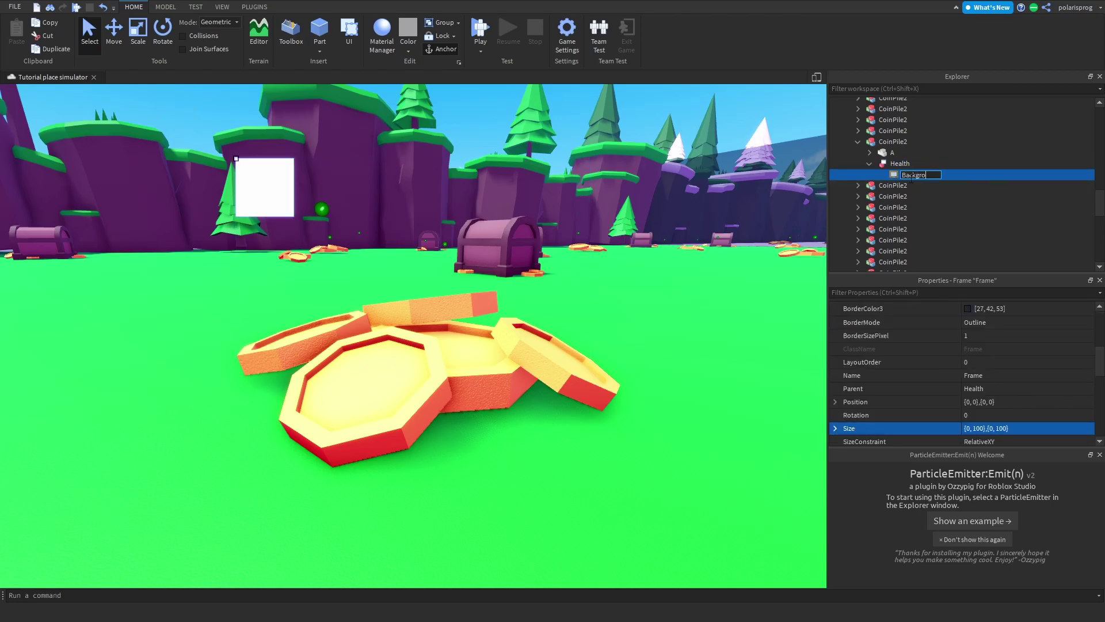
Set the Background frame's Size to {1, 0},{0.1, 0}
left_click(956, 292)
type("size")
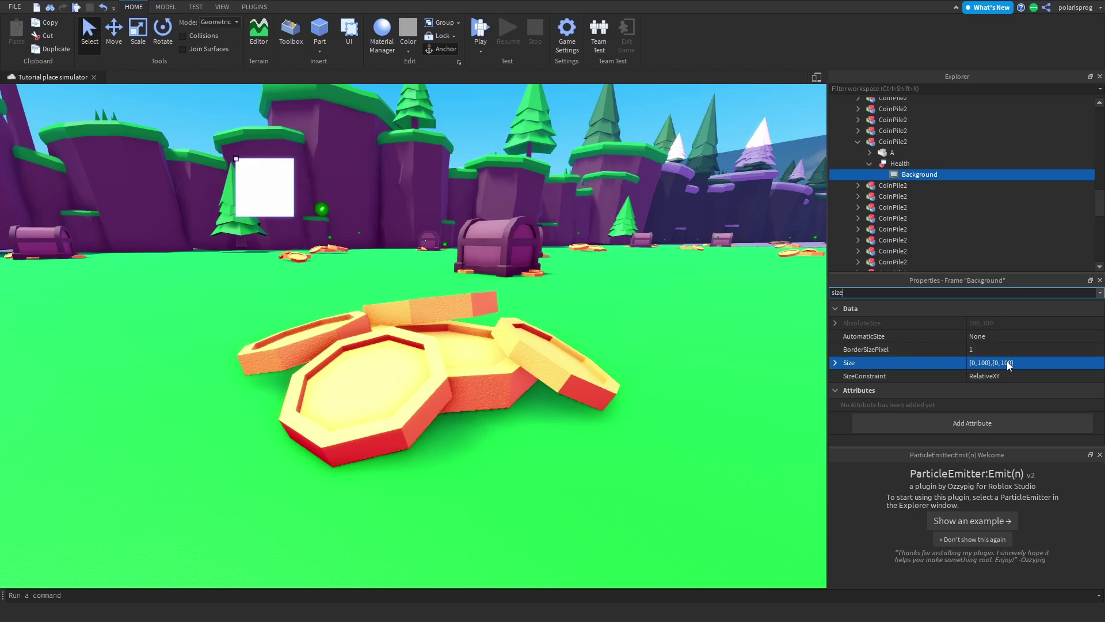
left_click(1009, 364)
type("1,0")
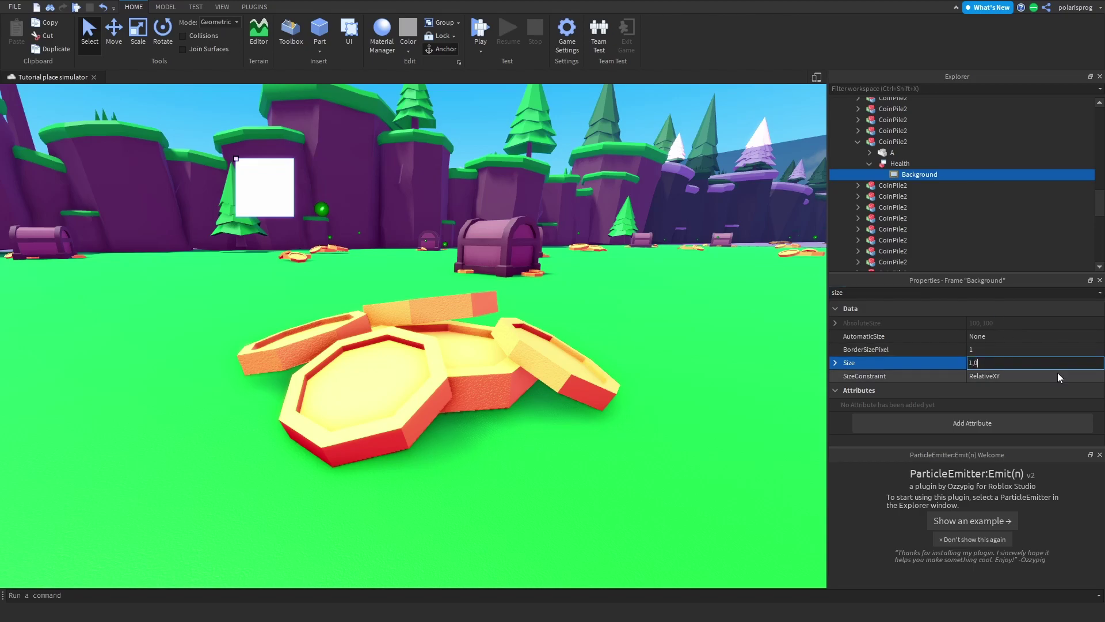
type(",0,")
type("1")
key("Return")
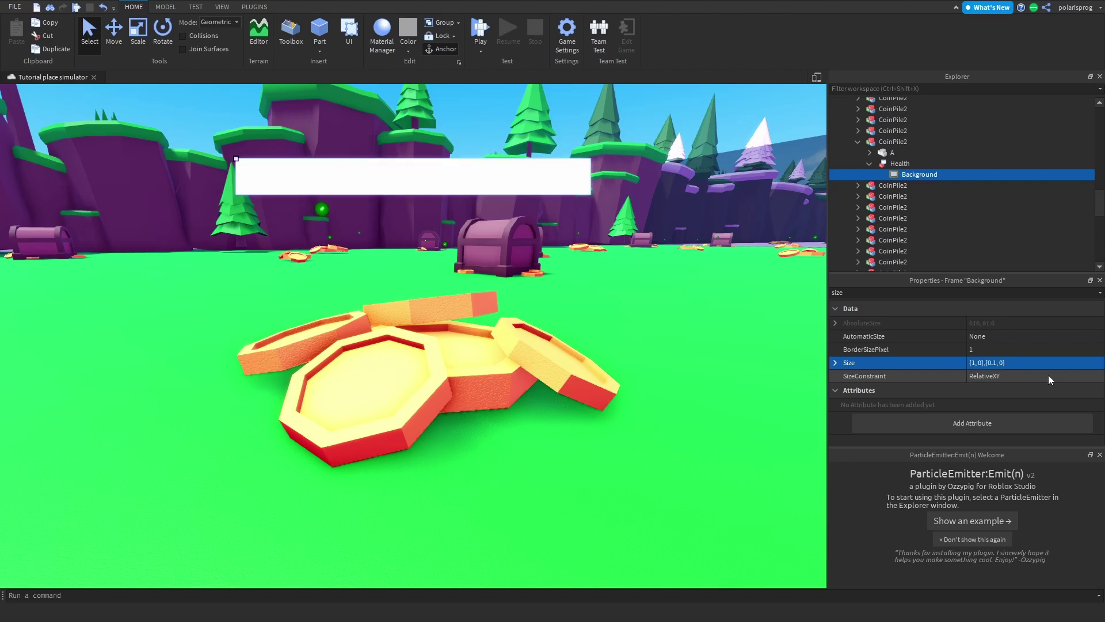
Change the Background frame's Size to a horizontal scale of 0.7 and a vertical scale of 0.2
left_click(1014, 362)
left_click(1007, 363)
scroll(716, 295, "down", 3)
scroll(715, 295, "up", 3)
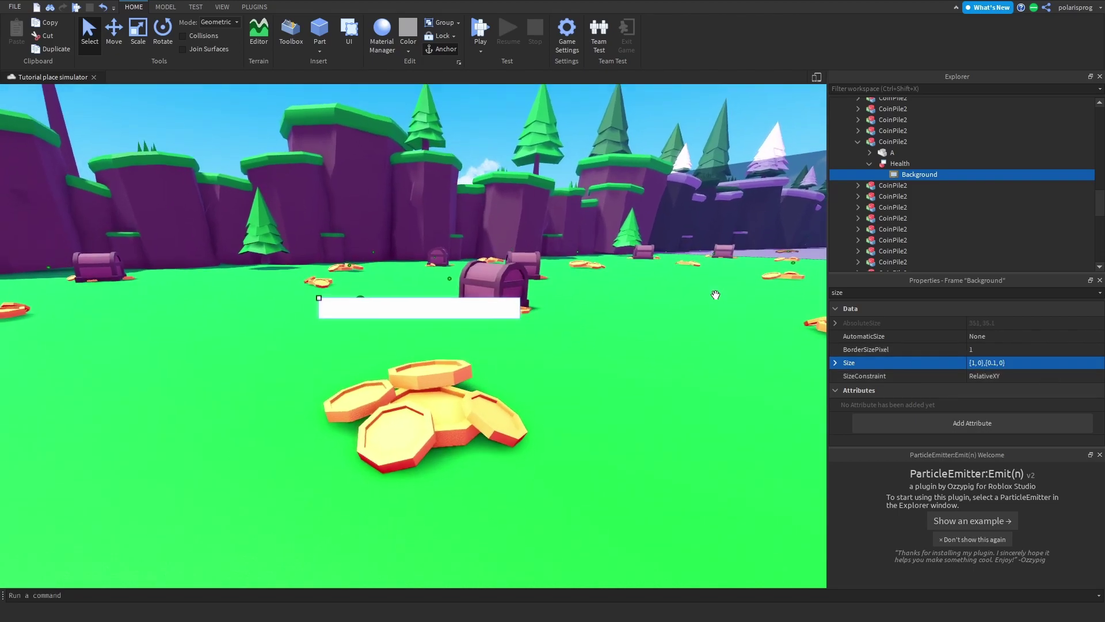
left_click(973, 363)
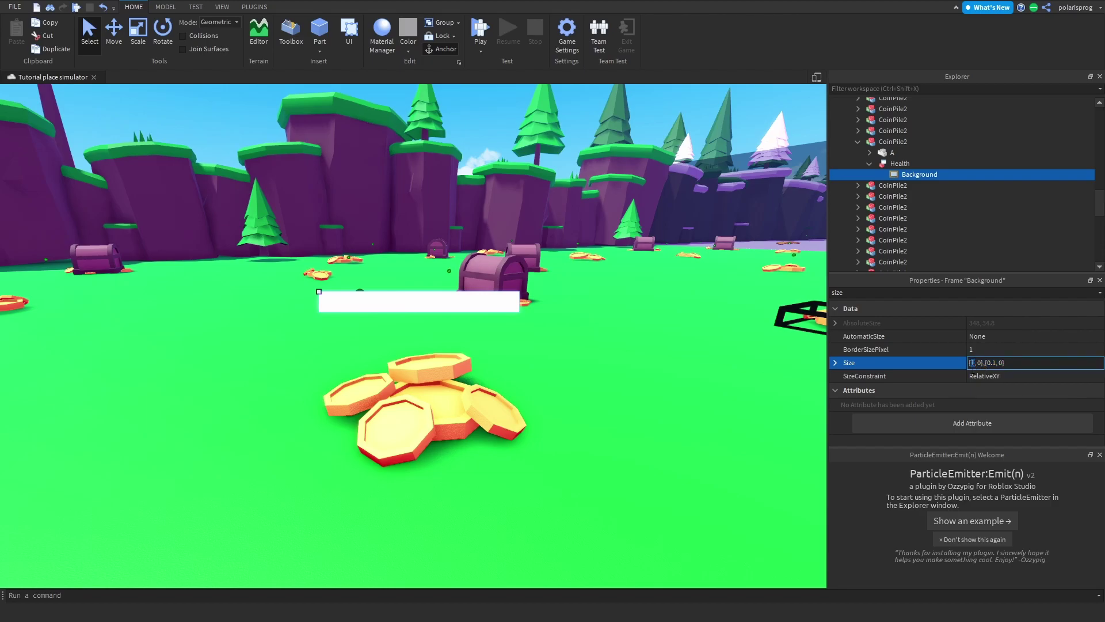
type("0.7")
key("Return")
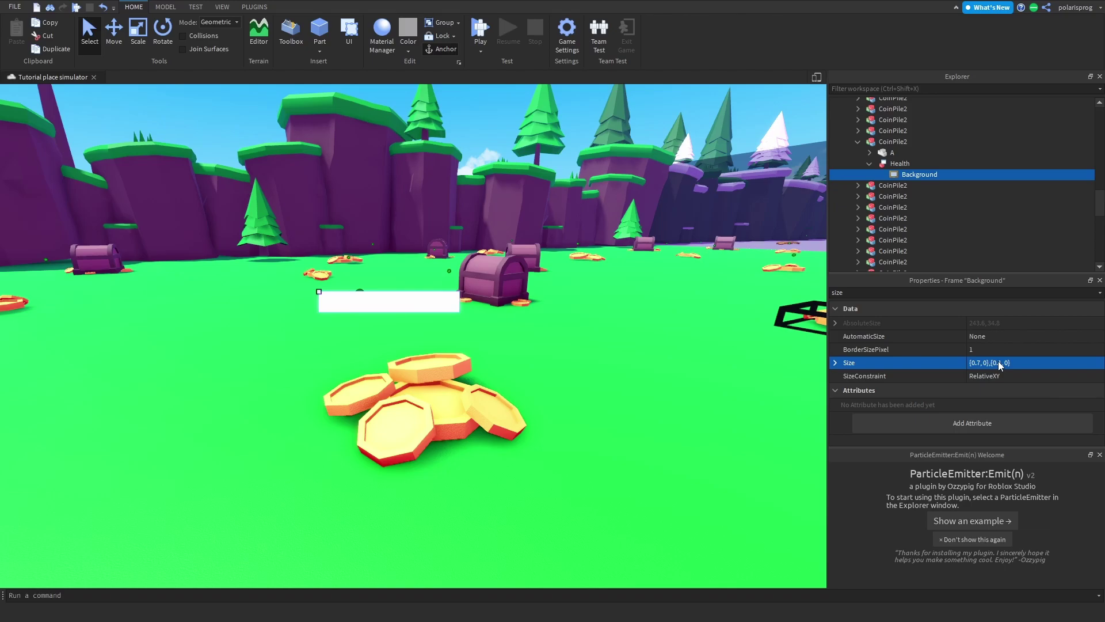
left_click(999, 363)
key("BackSpace")
type("2")
key("Return")
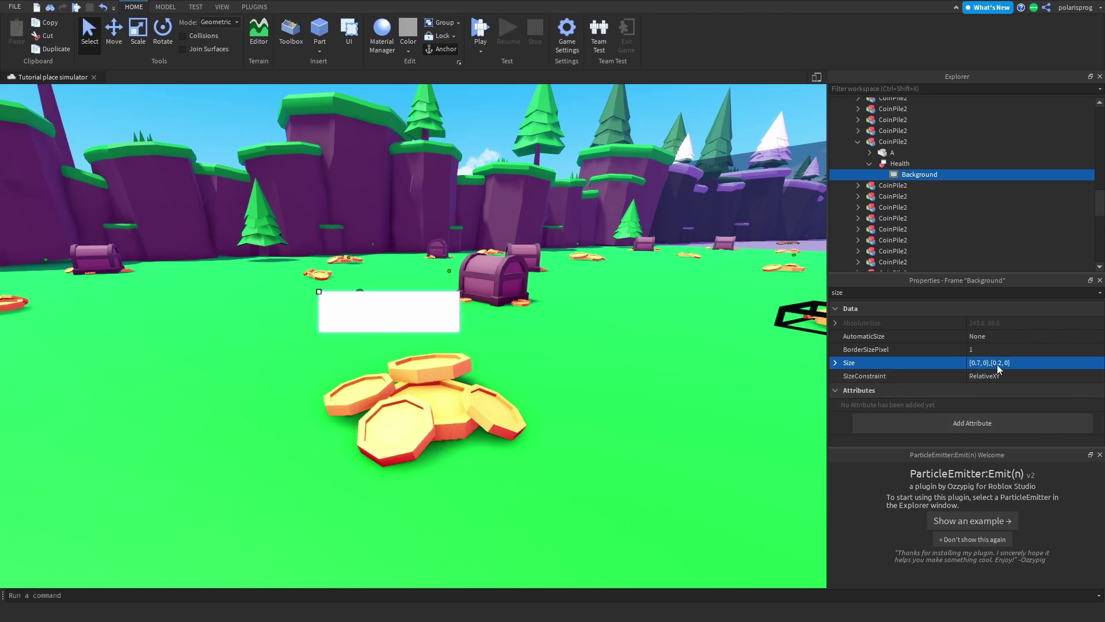
Change the vertical scale of the Background frame's Size to 0.12
double_click(1000, 362)
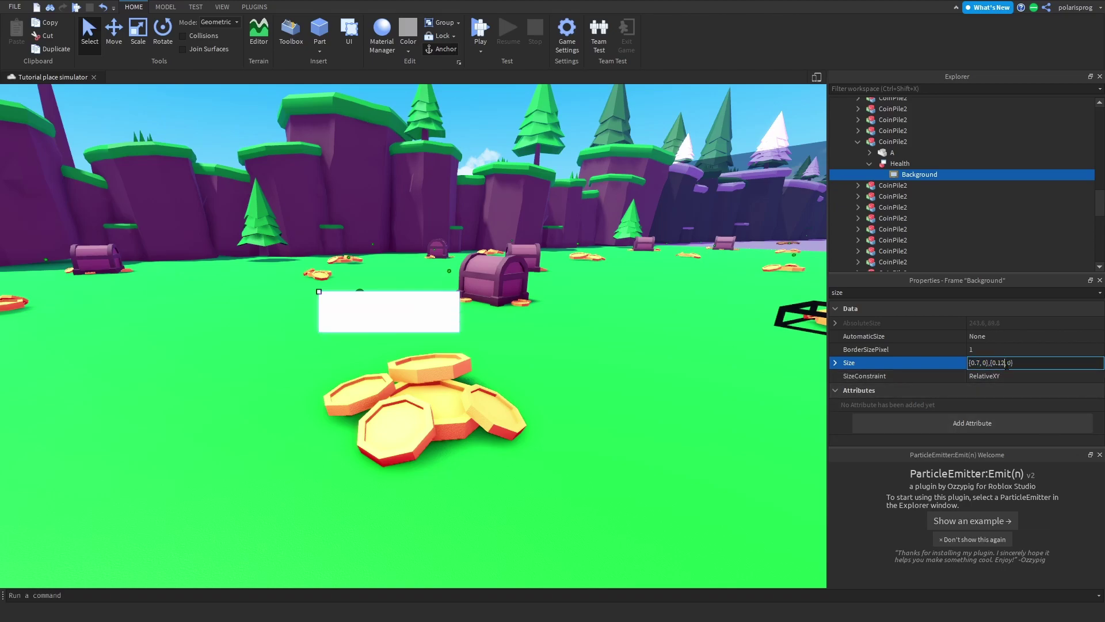
type("12")
key("Return")
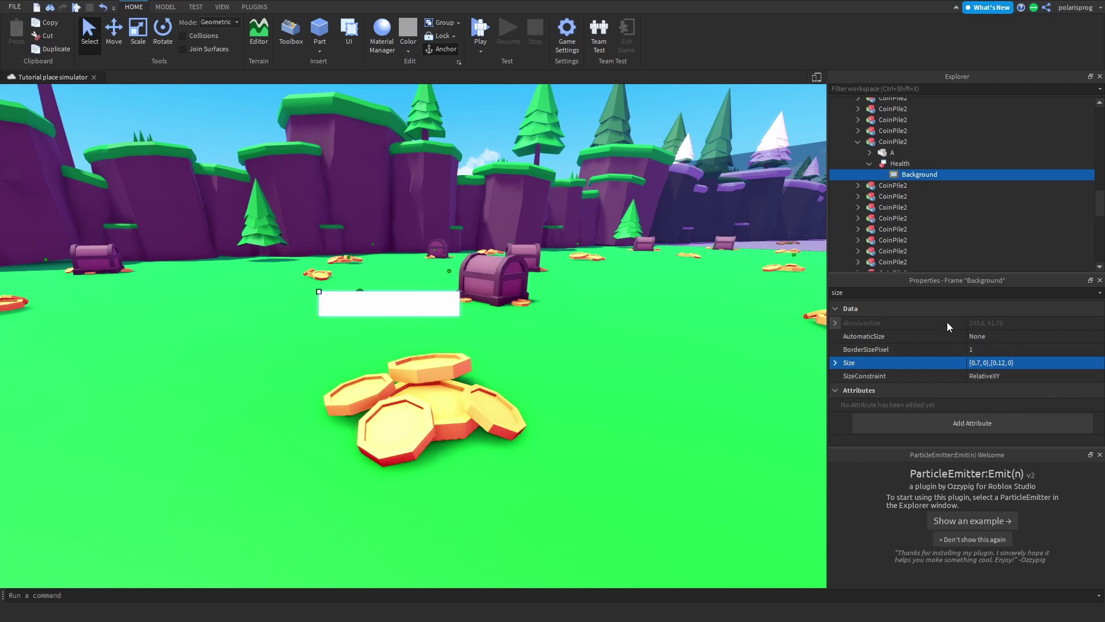
Add a UICorner inside the Background frame of the Health BillboardGui
left_click(946, 175)
type("ui")
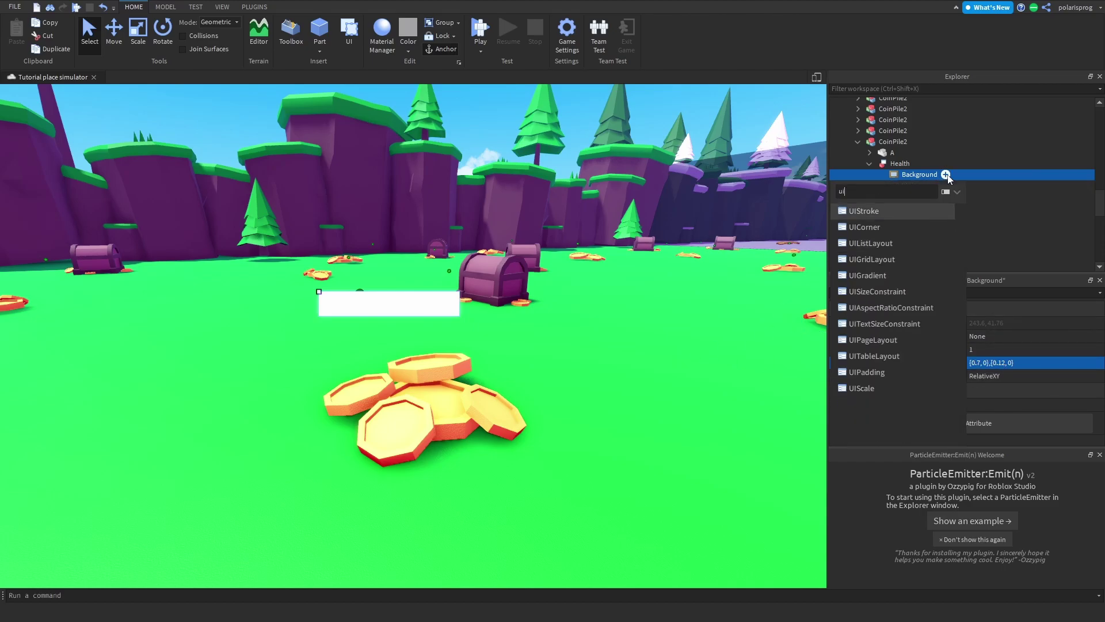
key("Down")
key("Down")
key("Up")
key("Up")
key("Return")
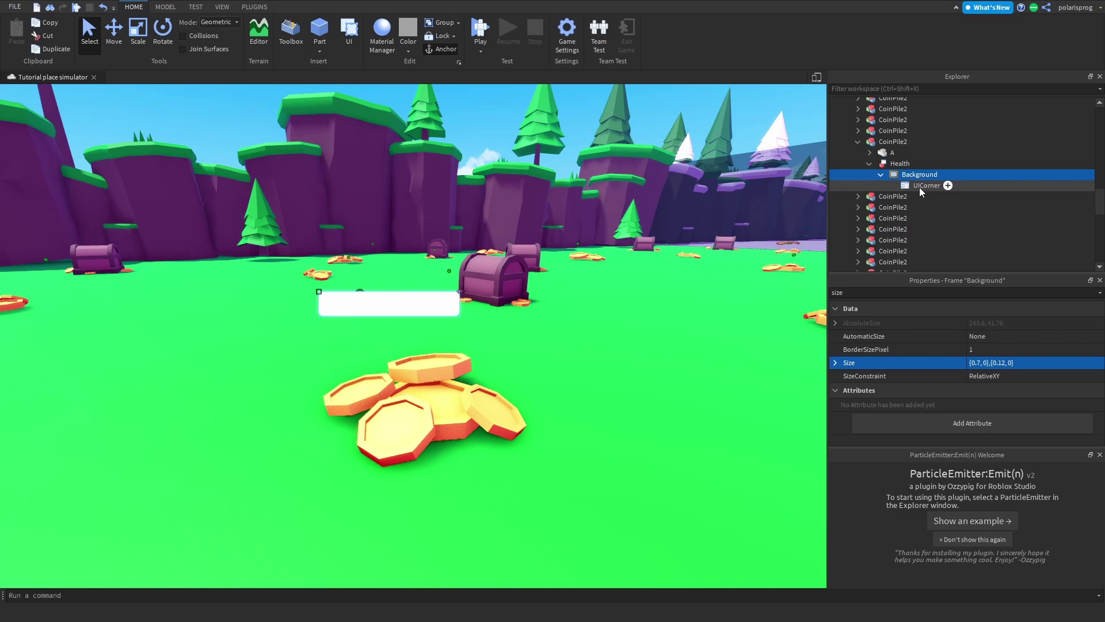
Set the CornerRadius of the Background frame's UICorner to 0, 0
left_click(926, 186)
left_click(973, 323)
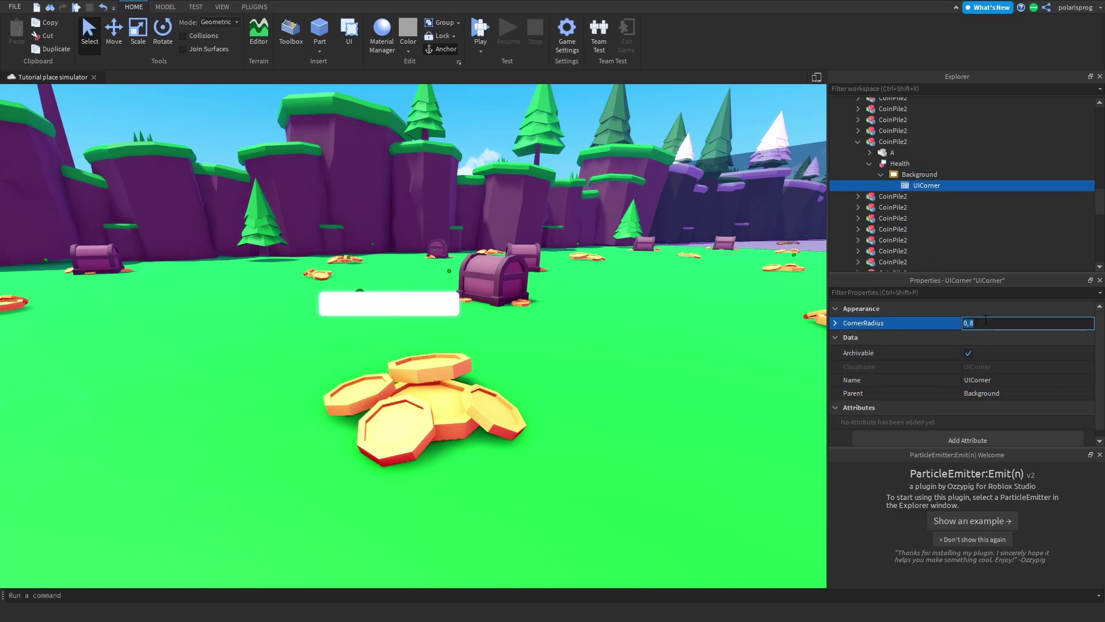
type("0")
key("Return")
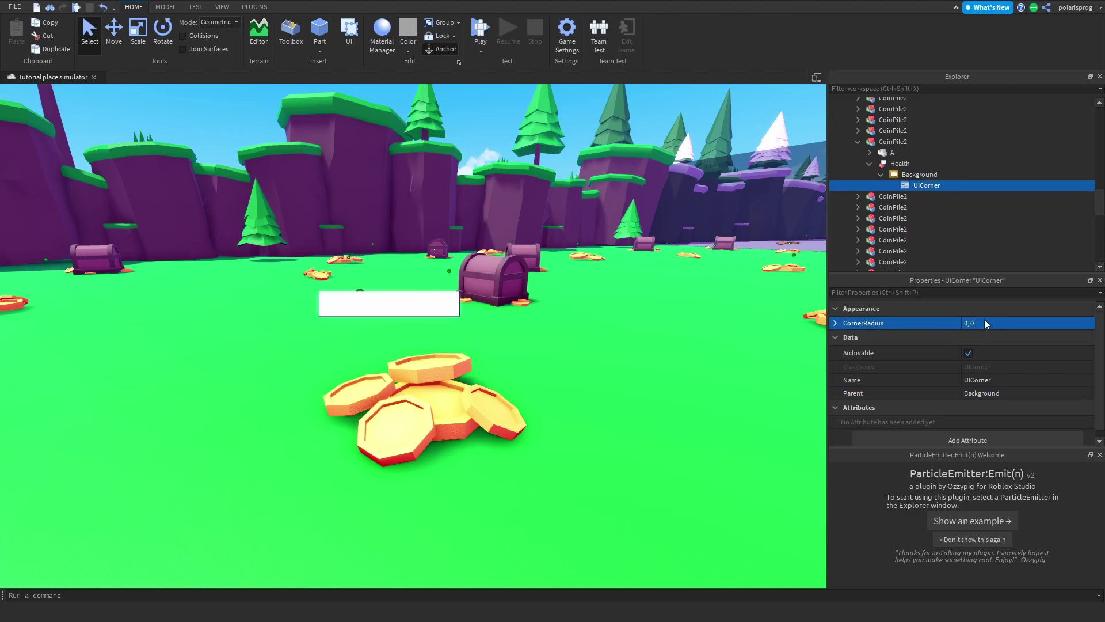
left_click(986, 323)
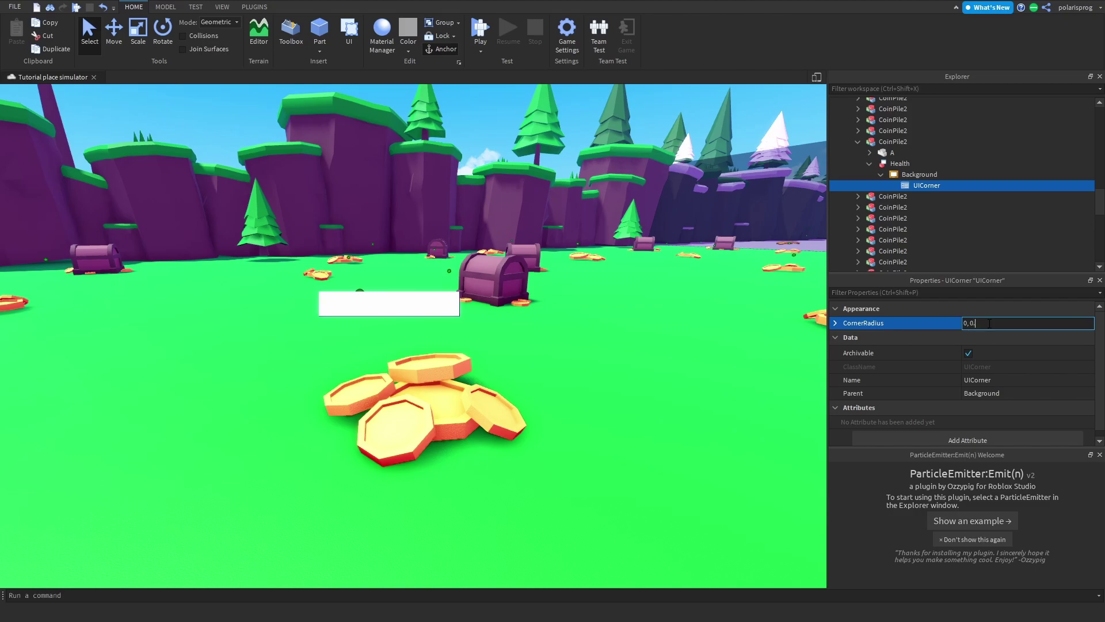
type(".")
key("Return")
Set the Scale component of the UICorner's CornerRadius to 0.2
left_click(990, 325)
left_click(836, 323)
left_click(987, 337)
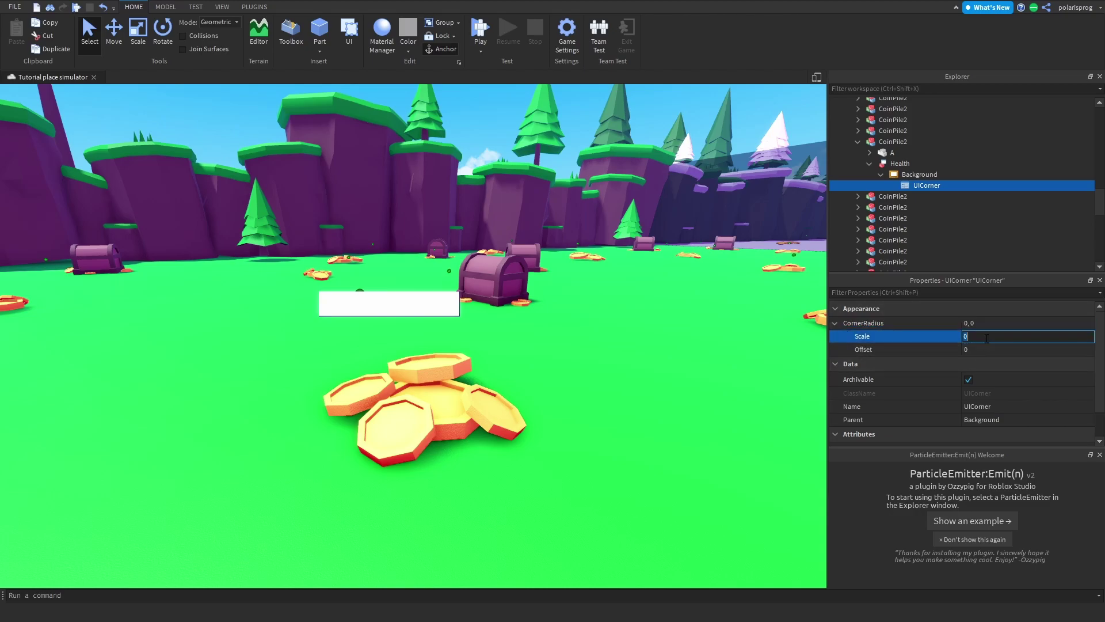
type("0.2")
key("Return")
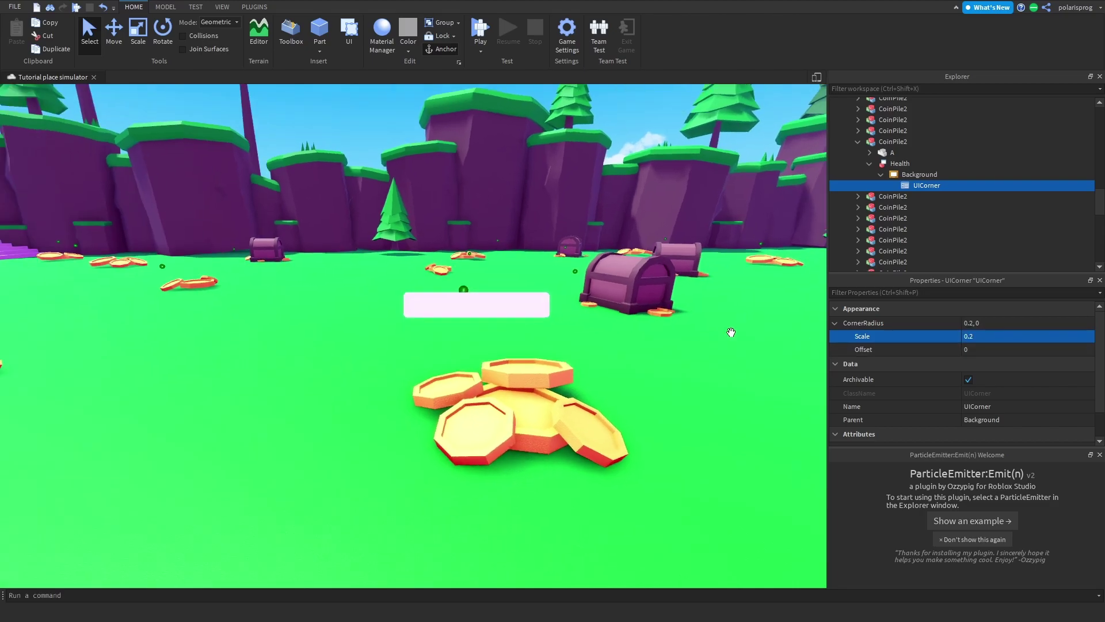
Set the Scale component of the UICorner's CornerRadius to 0.3
left_click(1013, 336)
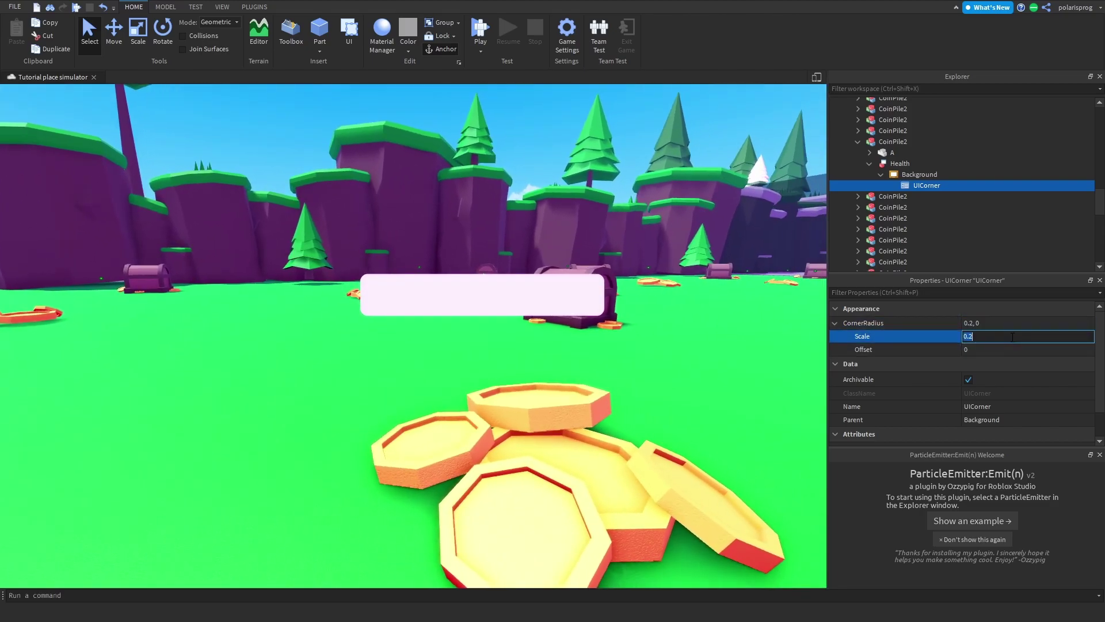
type("0.3")
key("Return")
scroll(658, 278, "down", 5)
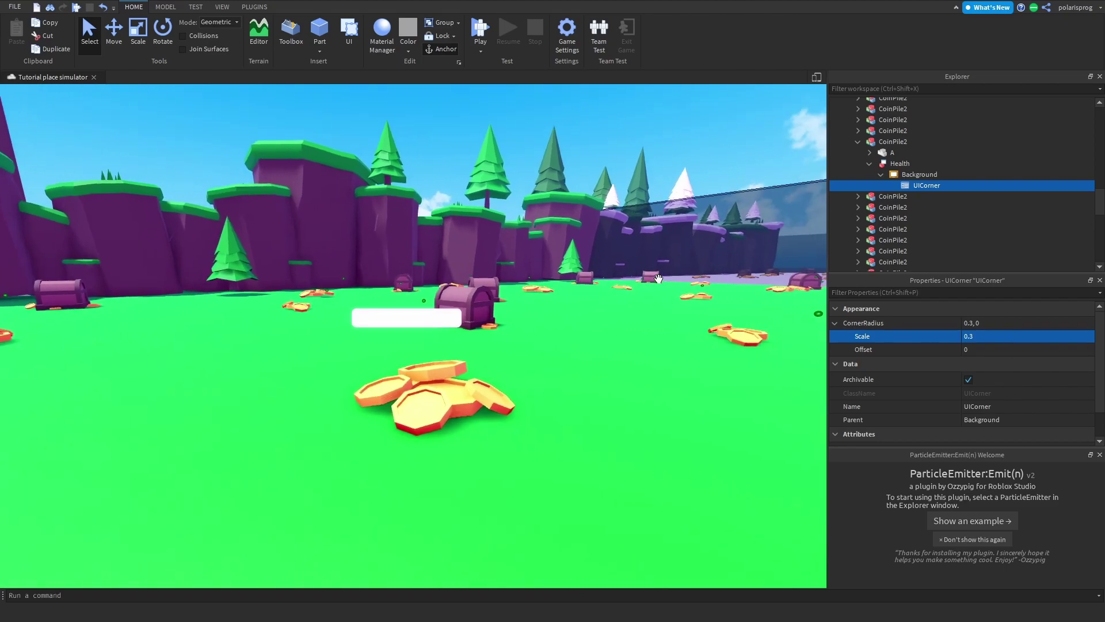
Set the Background frame's AnchorPoint to 0.5, 0.5
left_click(920, 174)
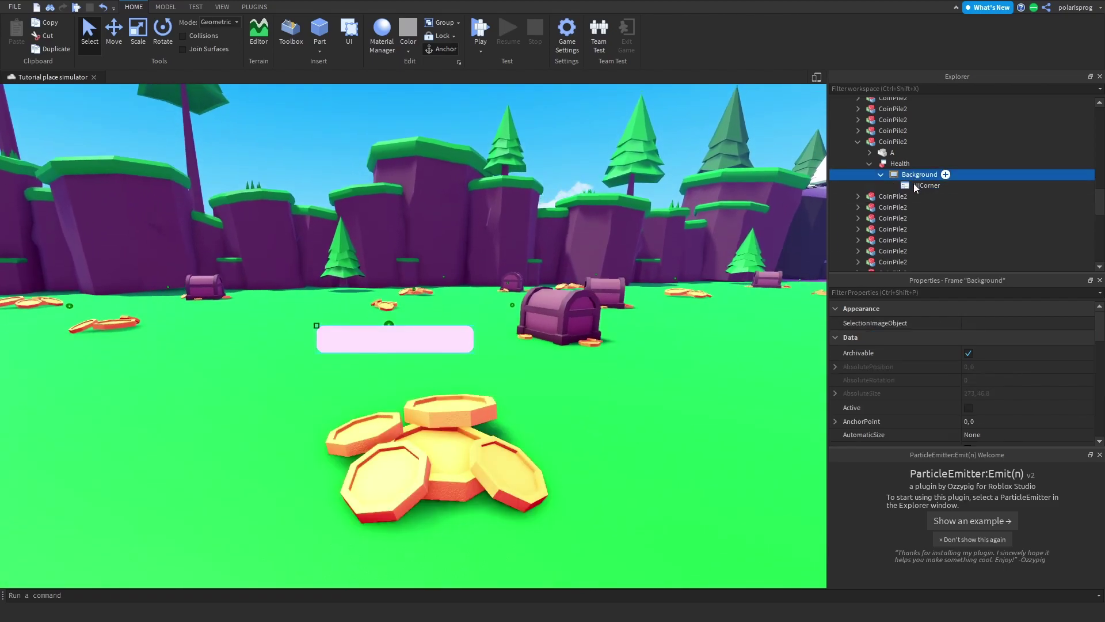
left_click(899, 294)
type("anc")
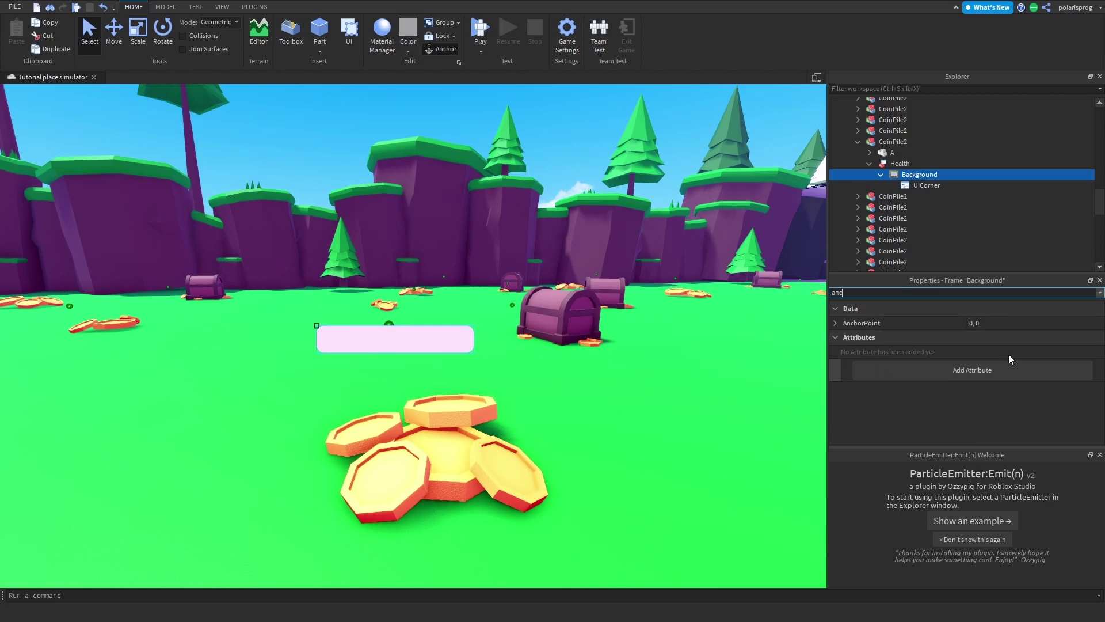
left_click(990, 323)
type("0.5,0.5")
key("Return")
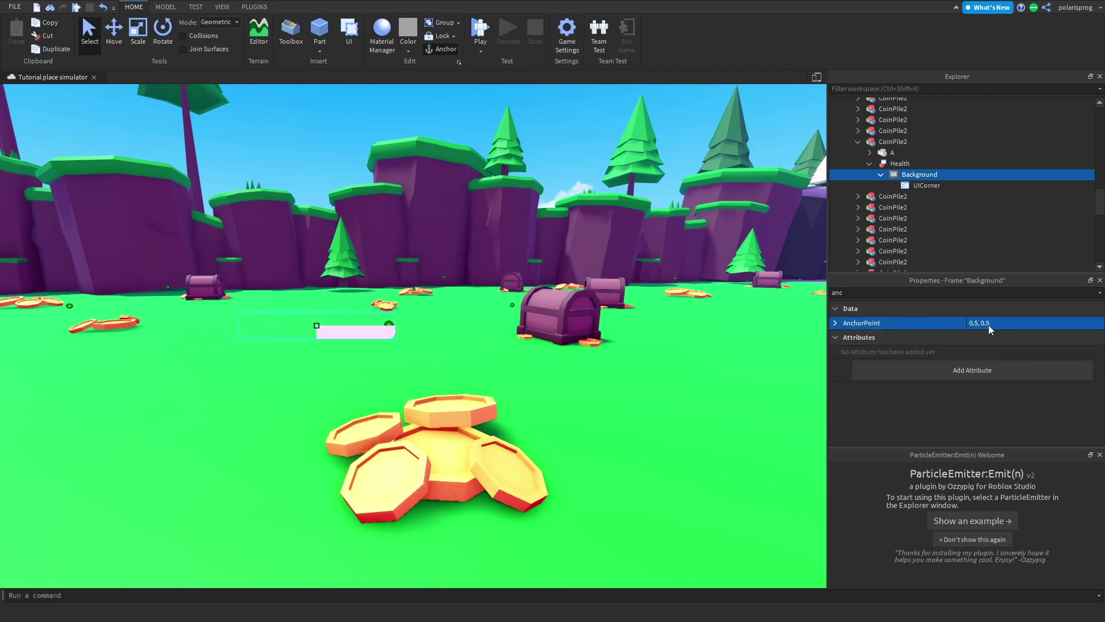
Set the Background frame's Position to {0.5, 0},{0.5, 0}
type("p")
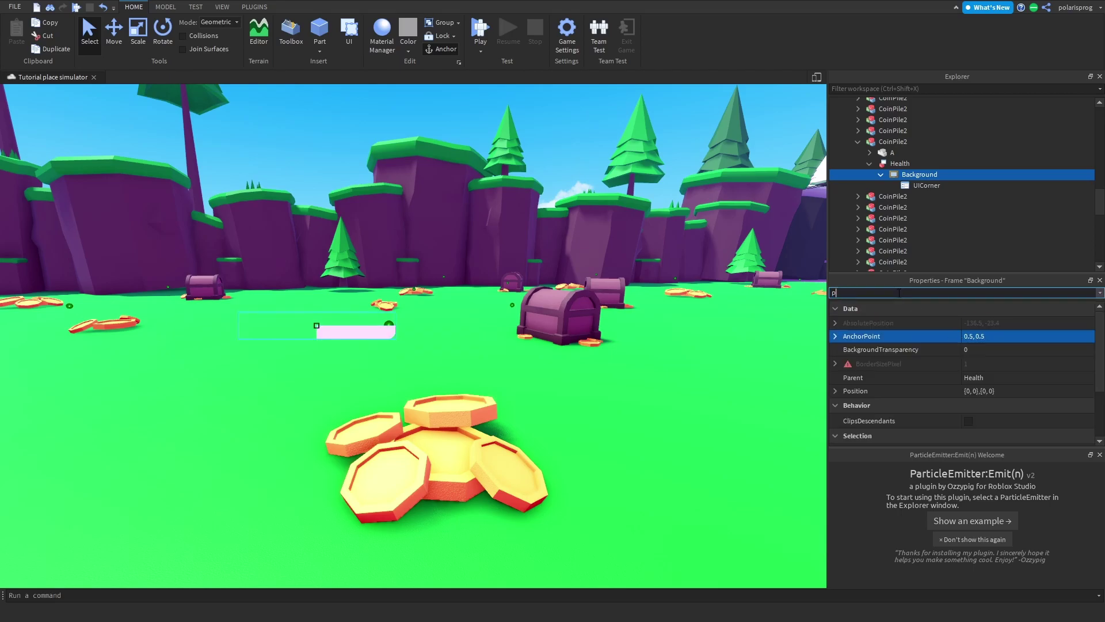
type("os")
left_click(985, 336)
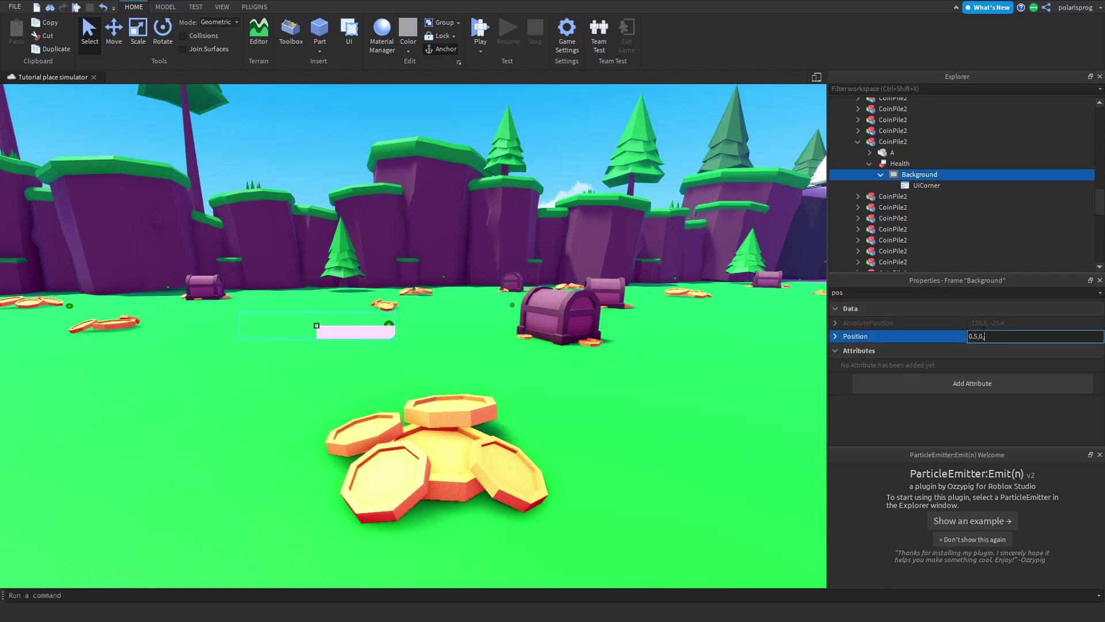
type("0.5, 0},{0.5, 0")
key("Return")
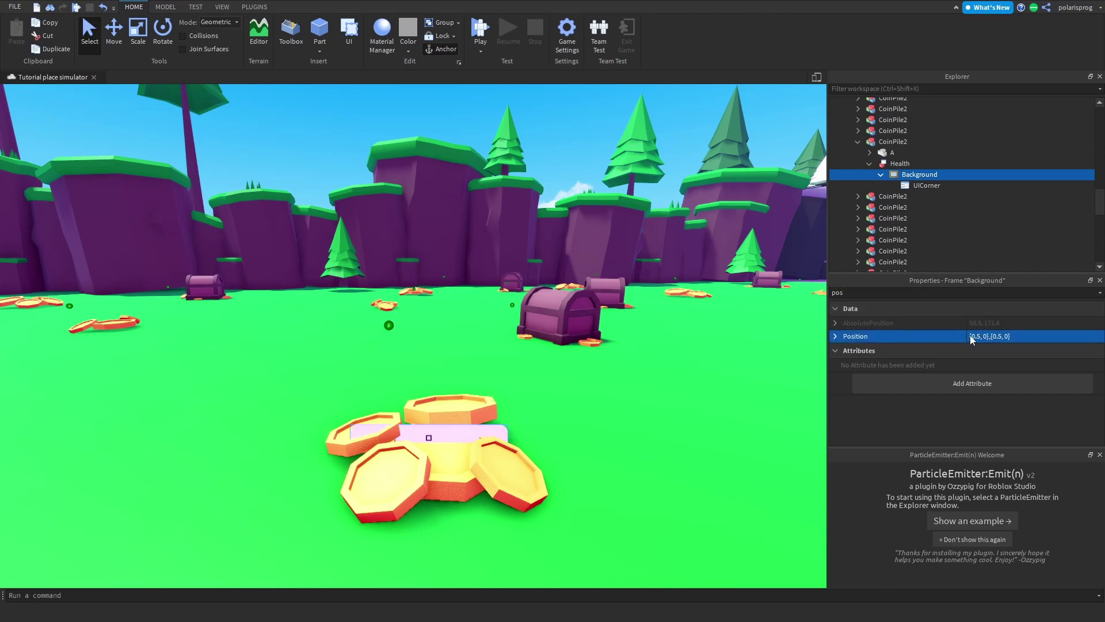
Change the vertical scale of the Background frame's Position to 0
right_click_drag(792, 316, 792, 316)
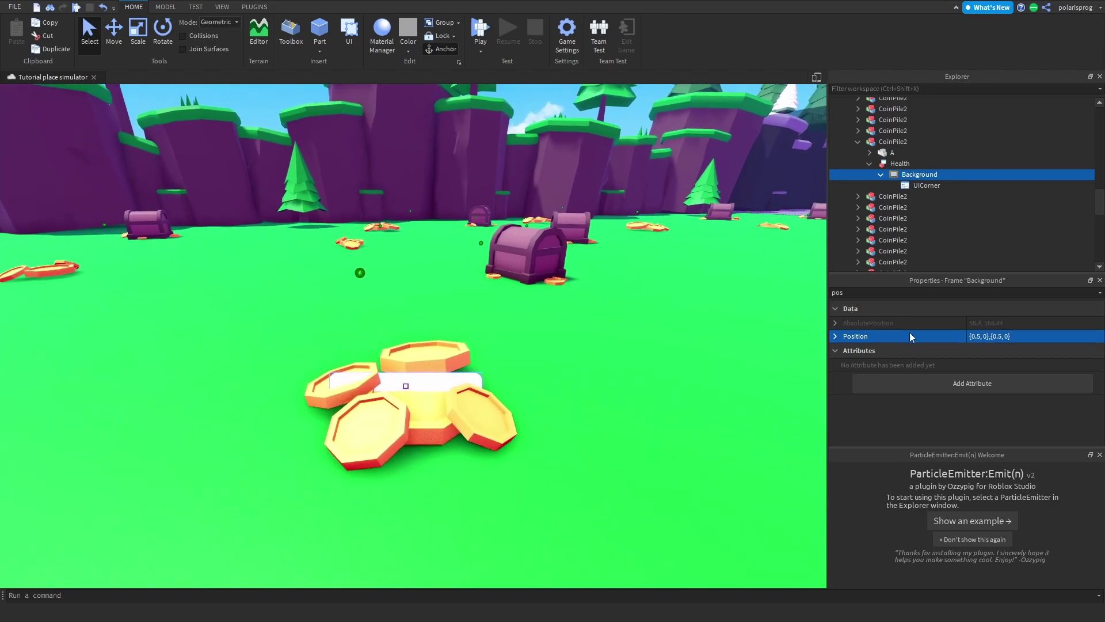
left_click(1000, 339)
left_click_drag(1001, 338, 996, 340)
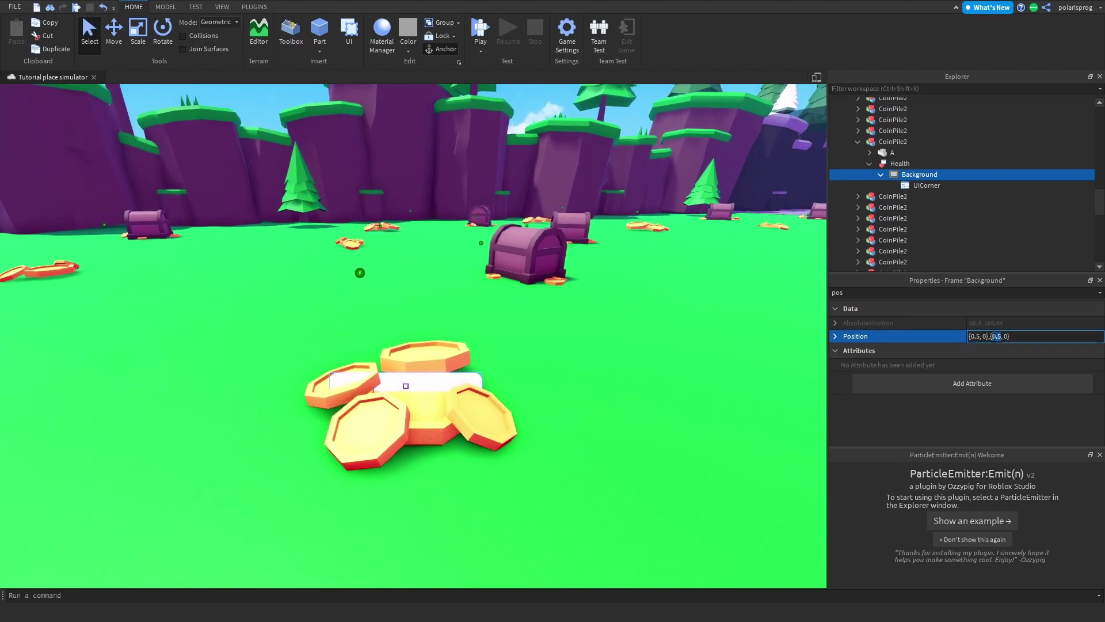
type("0")
key("Return")
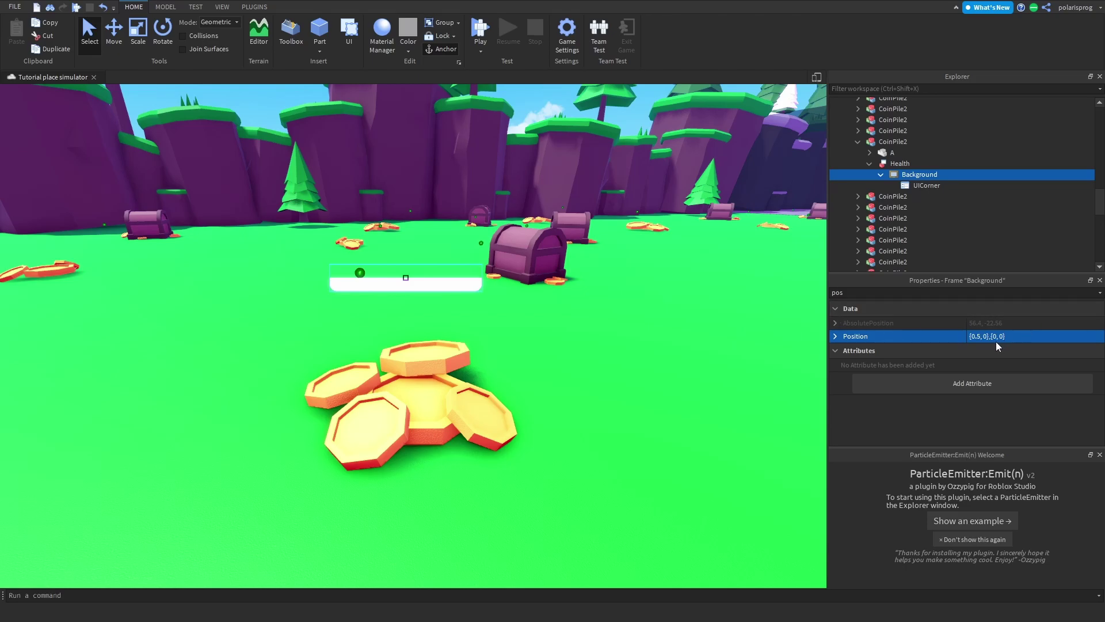
Change the vertical scale of the Background frame's Position to 0.1
left_click(996, 341)
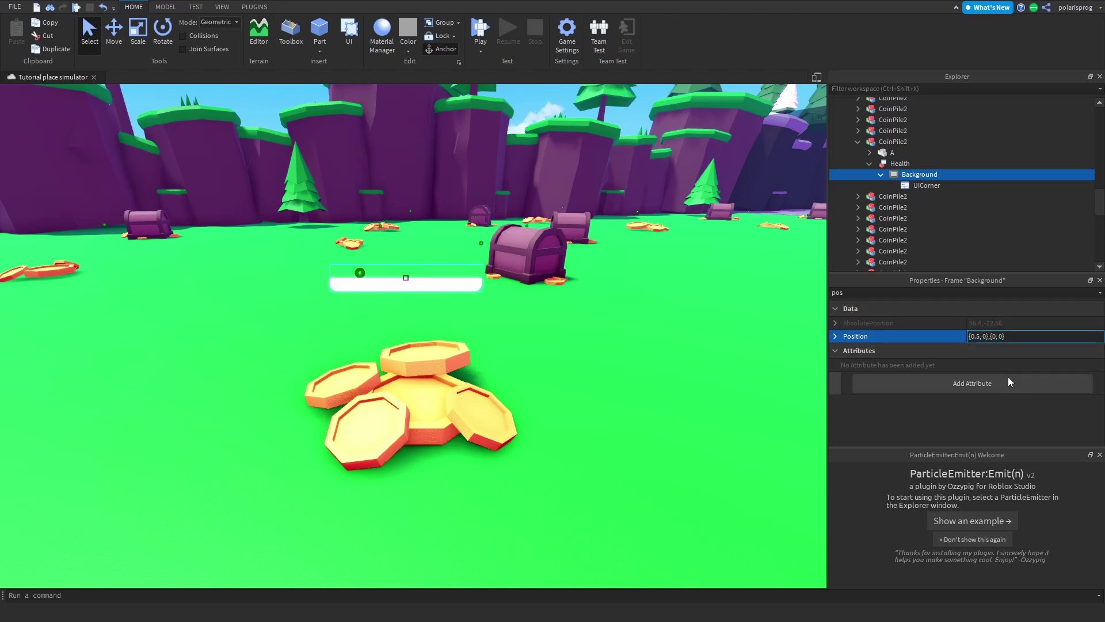
key("Right")
type(".")
type("1")
key("Return")
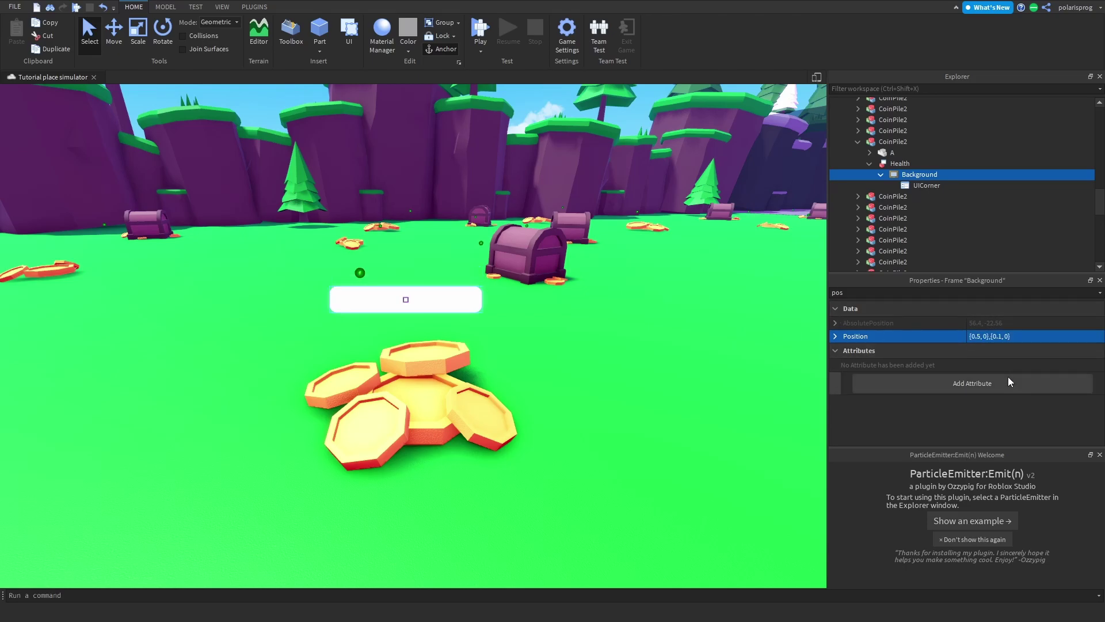
Duplicate the Background frame, nest the copy inside the original Background, and name it Bar
right_click_drag(493, 344, 494, 344)
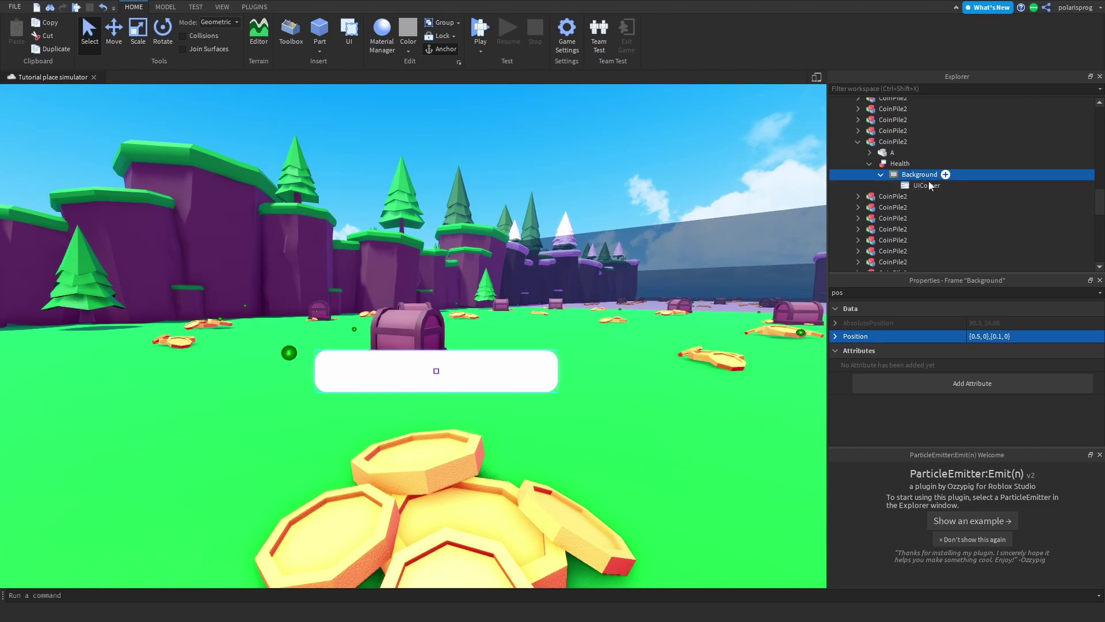
key("ctrl+d")
left_click_drag(914, 196, 933, 174)
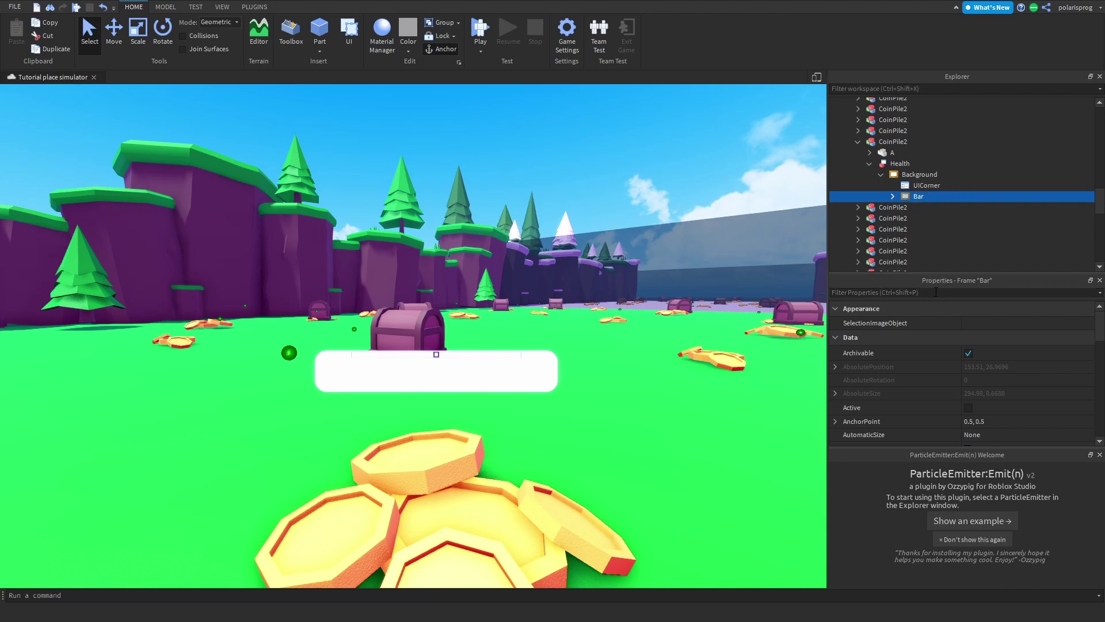
Set the Bar frame's Size to {1, 0},{1, 0}
type("size")
left_click(1006, 364)
type("1")
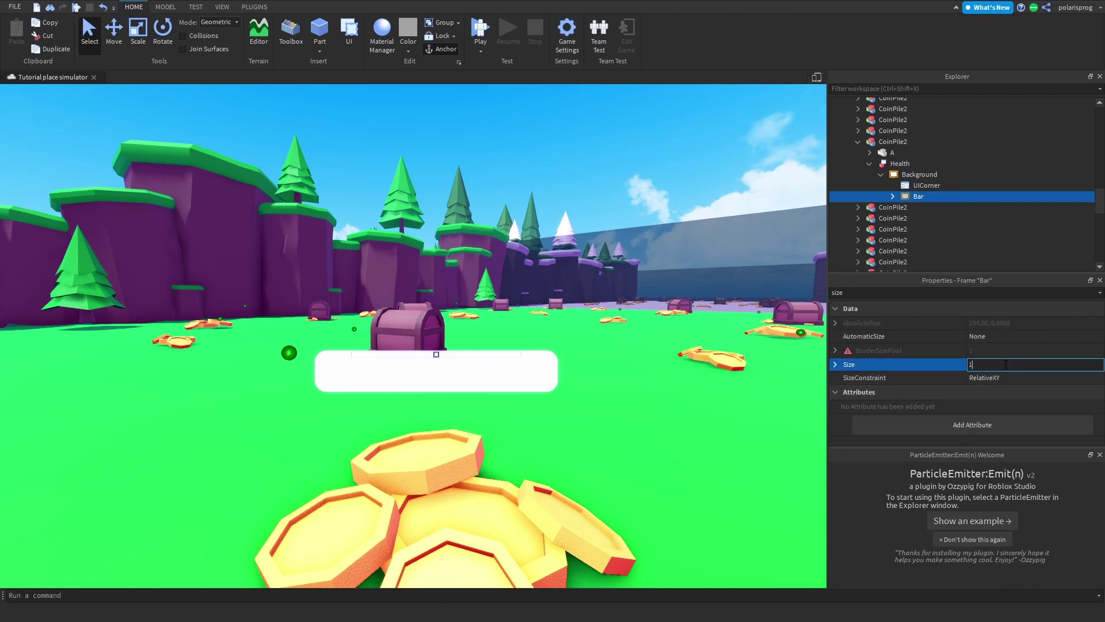
type(", 0},{1, 0")
key("Return")
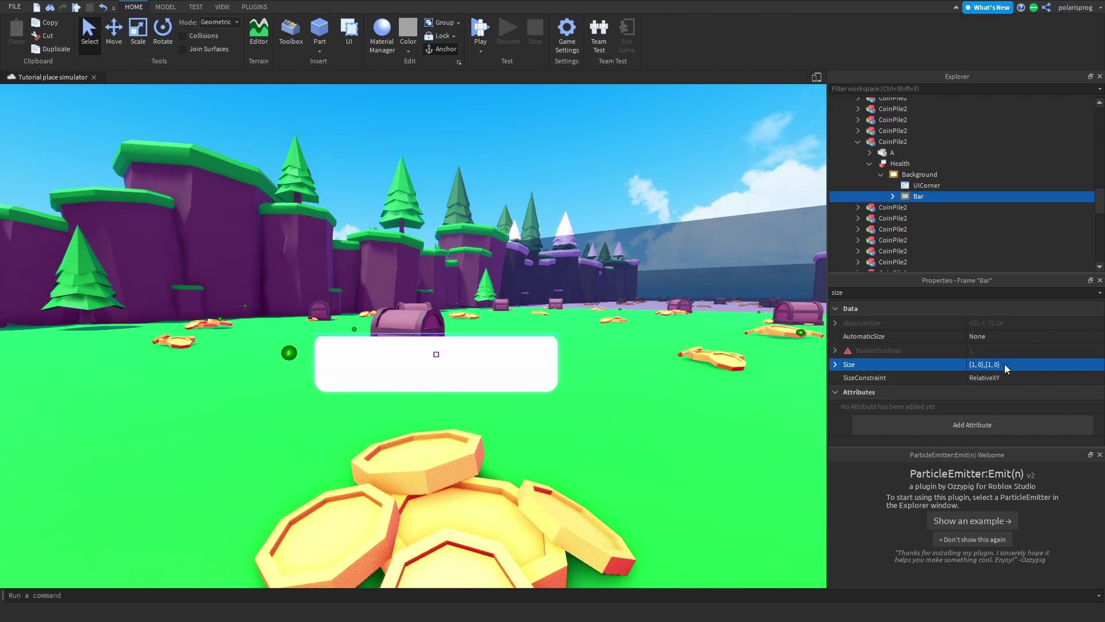
Set the Bar frame's Position to {0, 0},{0, 0}
type("pos")
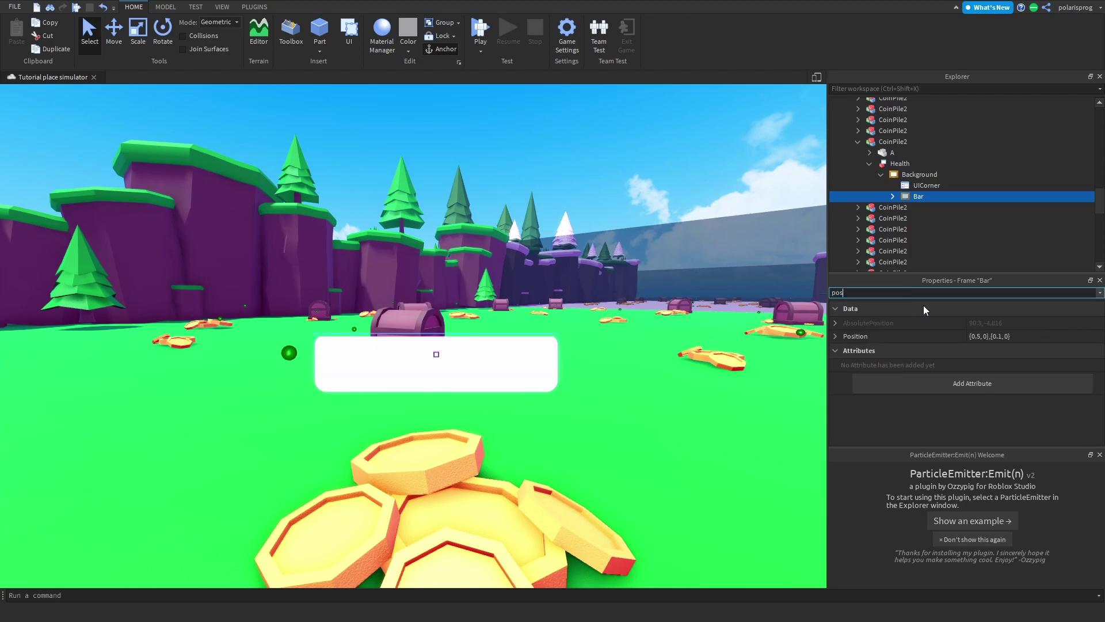
left_click(1008, 336)
type("0")
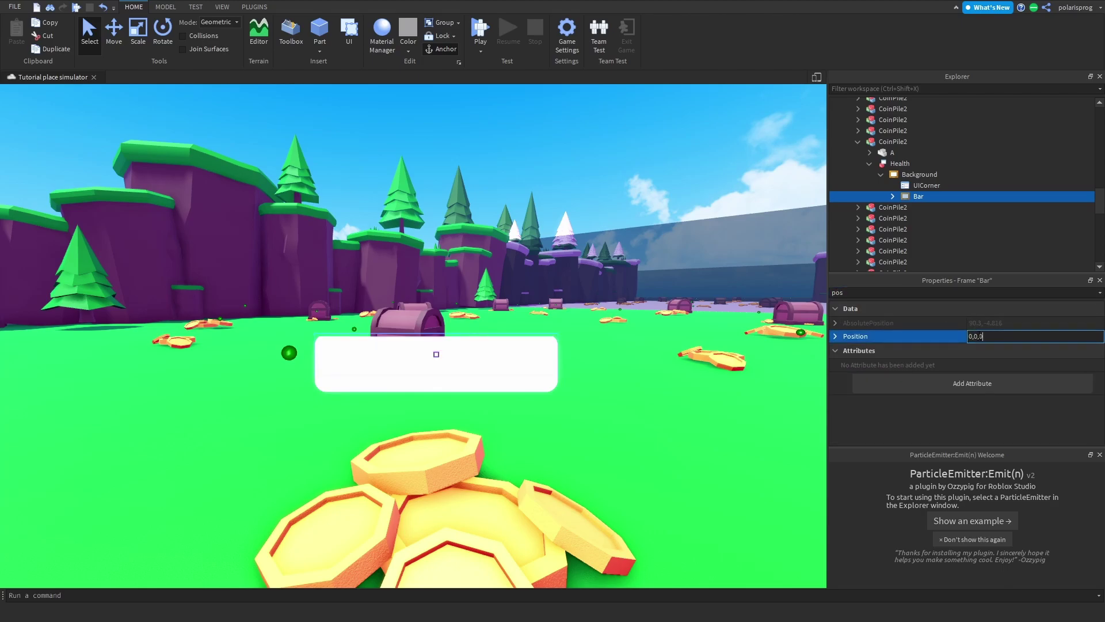
type(", 0},{0, 0")
key("Return")
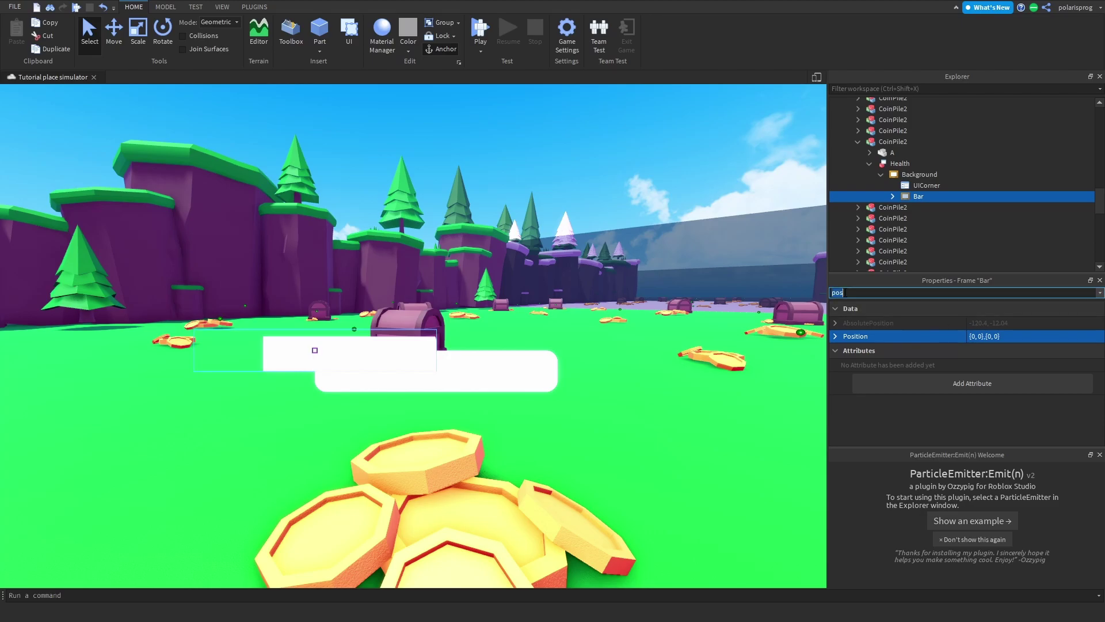
Set the Bar frame's AnchorPoint to 0, 0
type("anc")
left_click(971, 324)
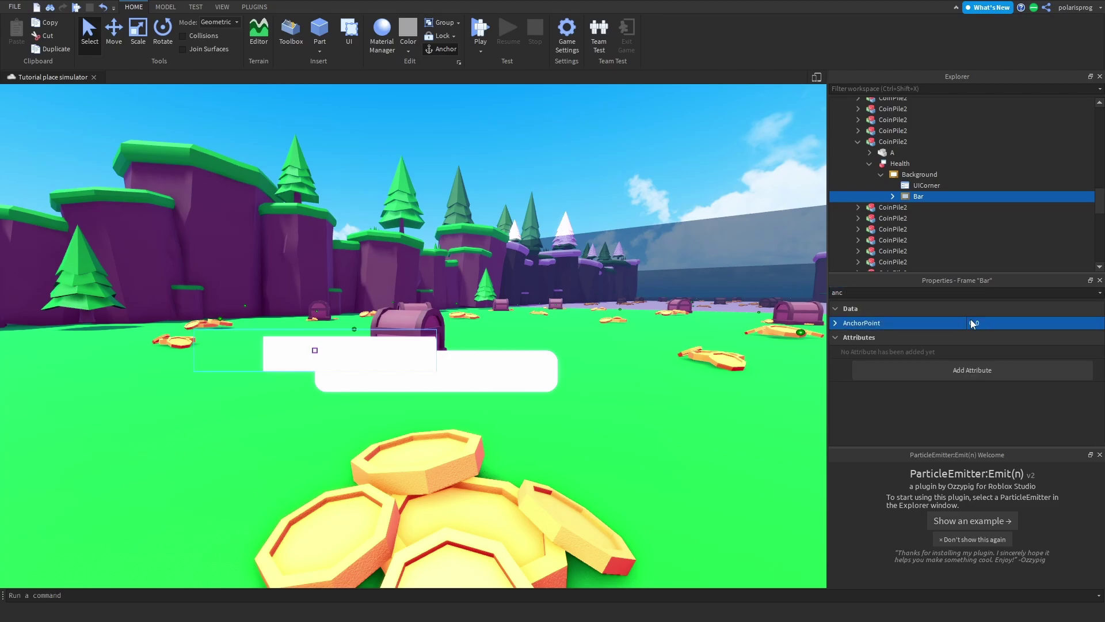
right_click_drag(825, 311, 873, 284)
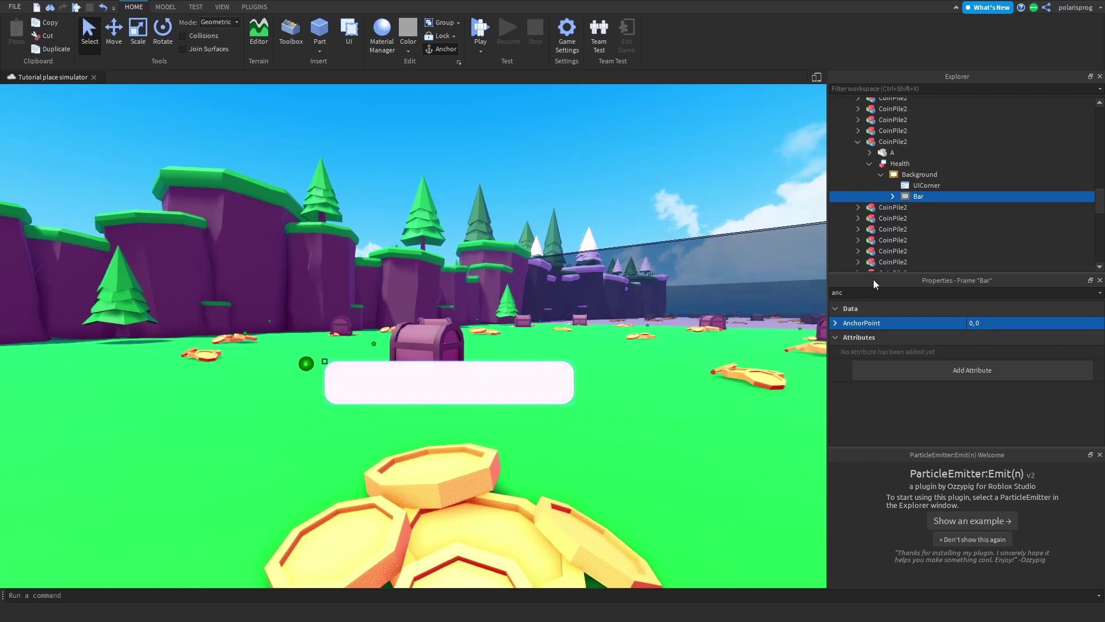
Change the Bar frame's BackgroundColor3 to blue, RGB [0, 157, 255]
type("c")
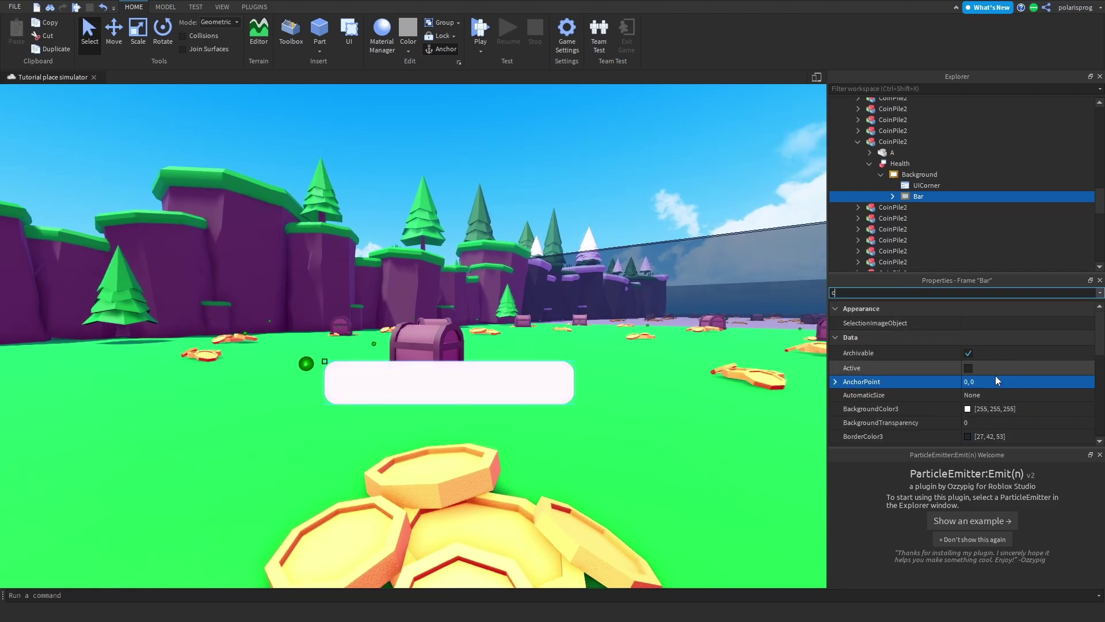
left_click(881, 408)
left_click(968, 409)
left_click_drag(618, 190, 866, 351)
left_click(897, 373)
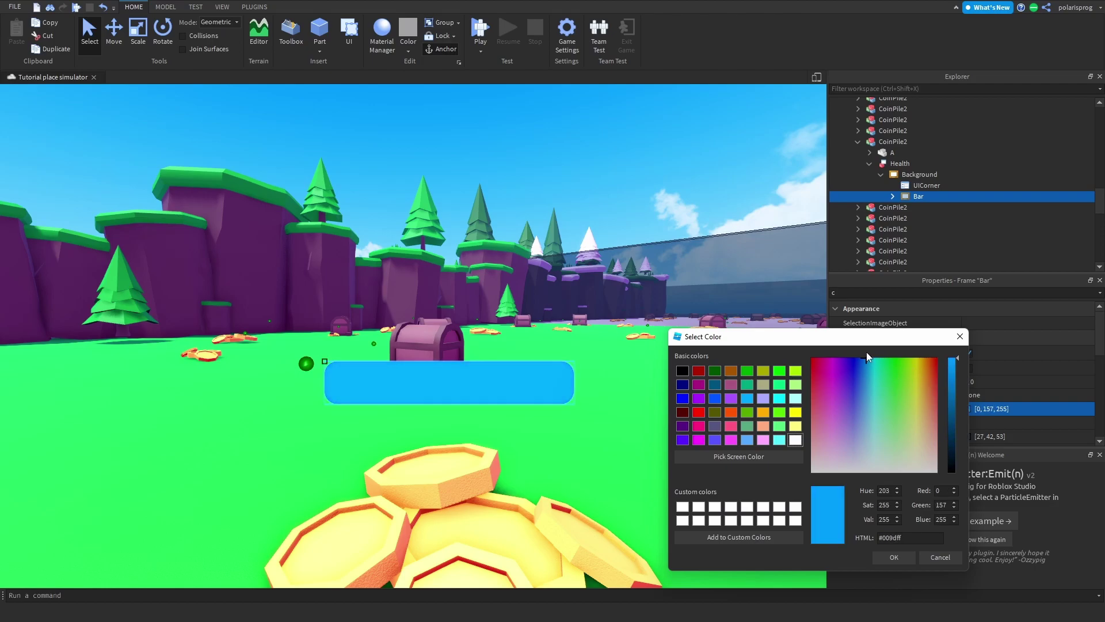
left_click(909, 555)
Change the horizontal scale of the Bar frame's Size to a fraction below 1
left_click(880, 294)
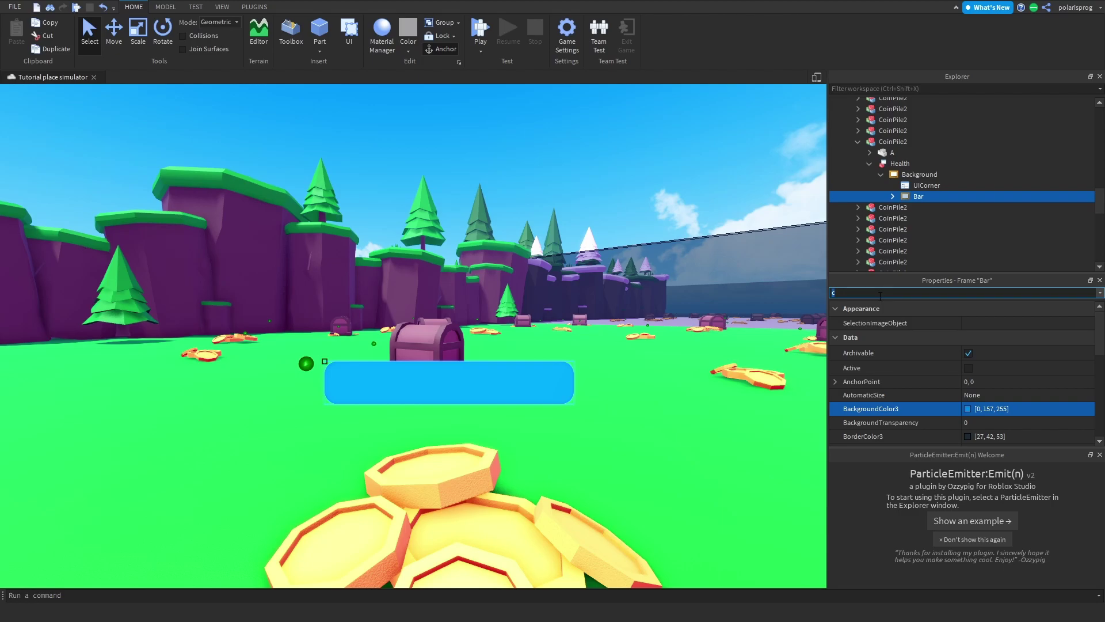
type("size")
left_click(978, 364)
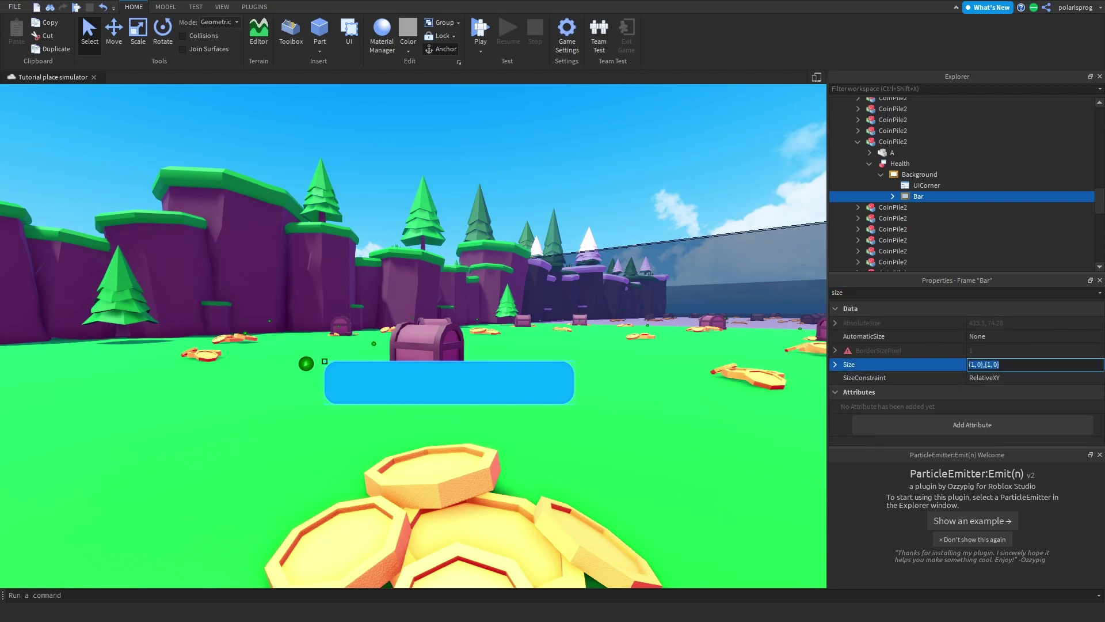
type("0.")
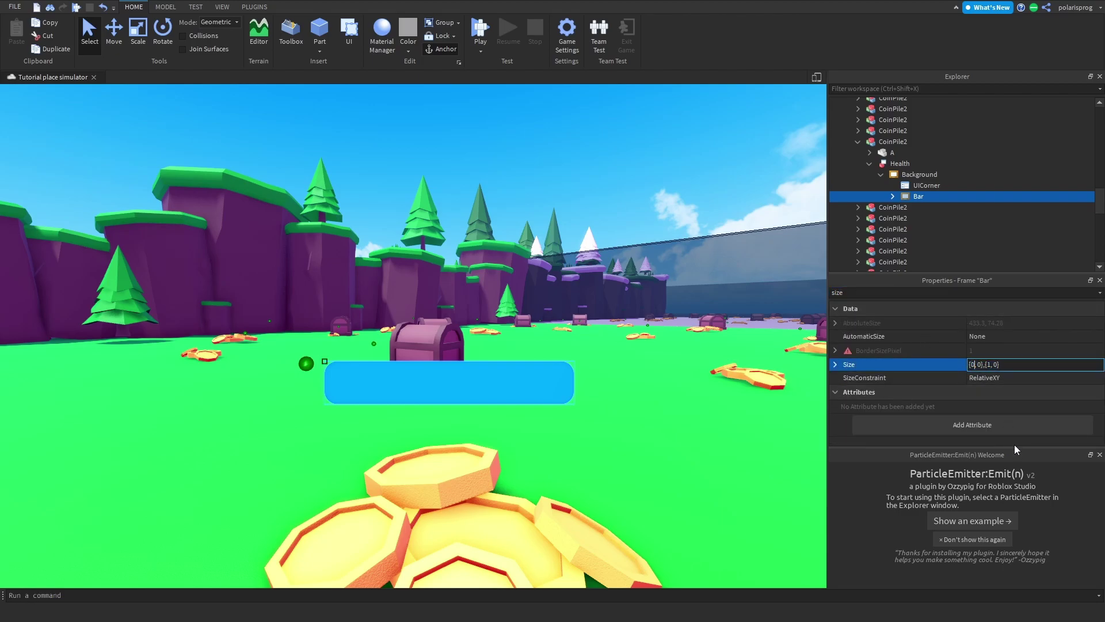